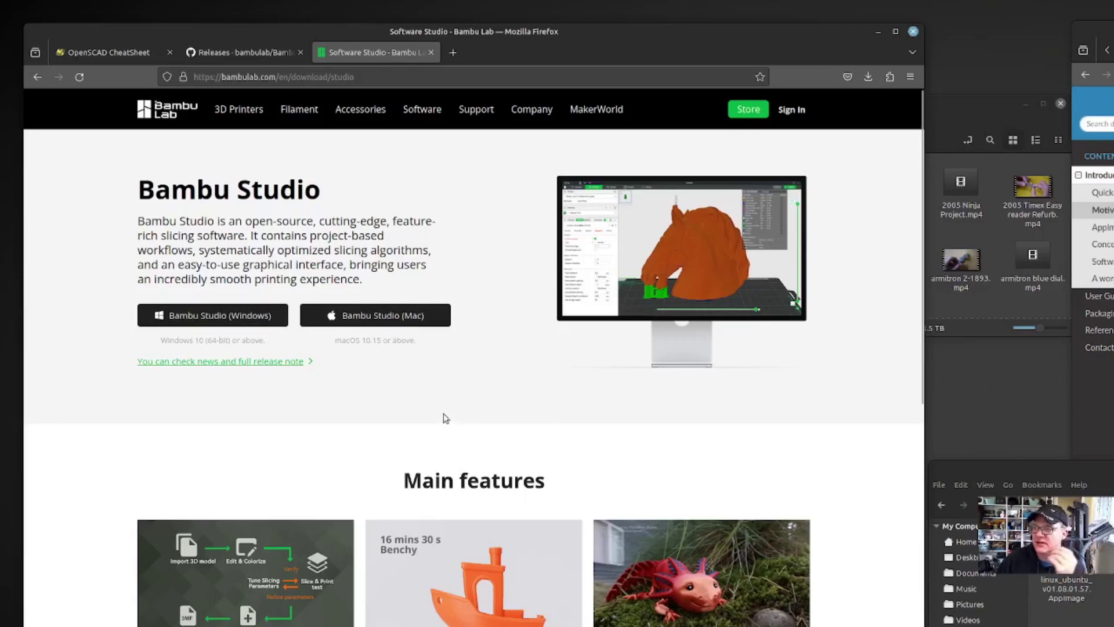
Review the 1.8.0 Public beta 3 release notes and downloadable assets on BambuStudio's GitHub releases page.
left_click(233, 74)
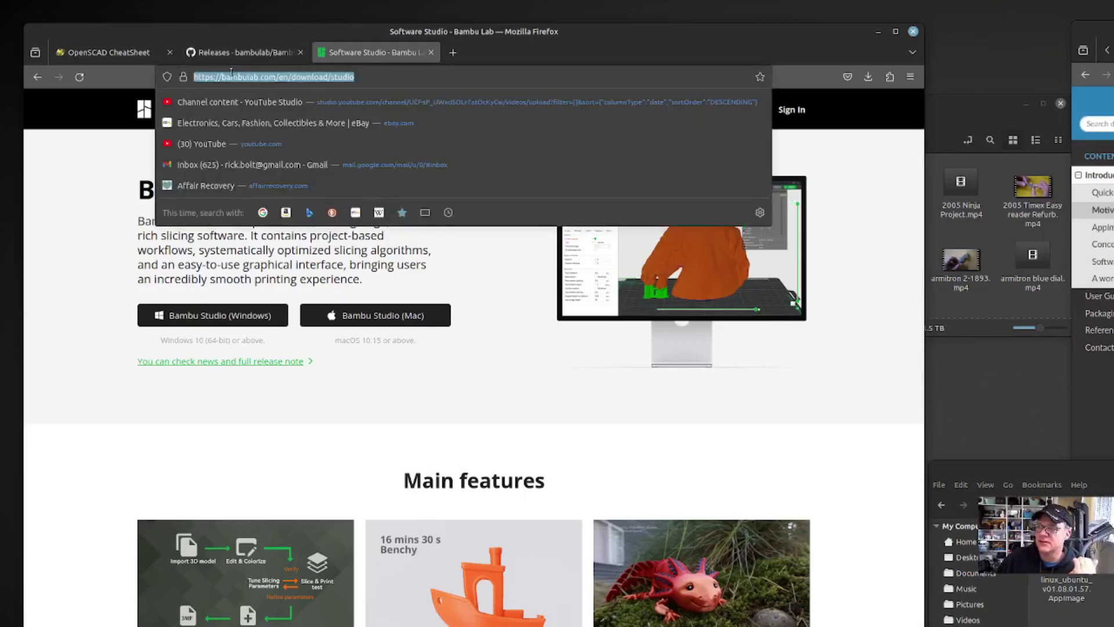
left_click(231, 54)
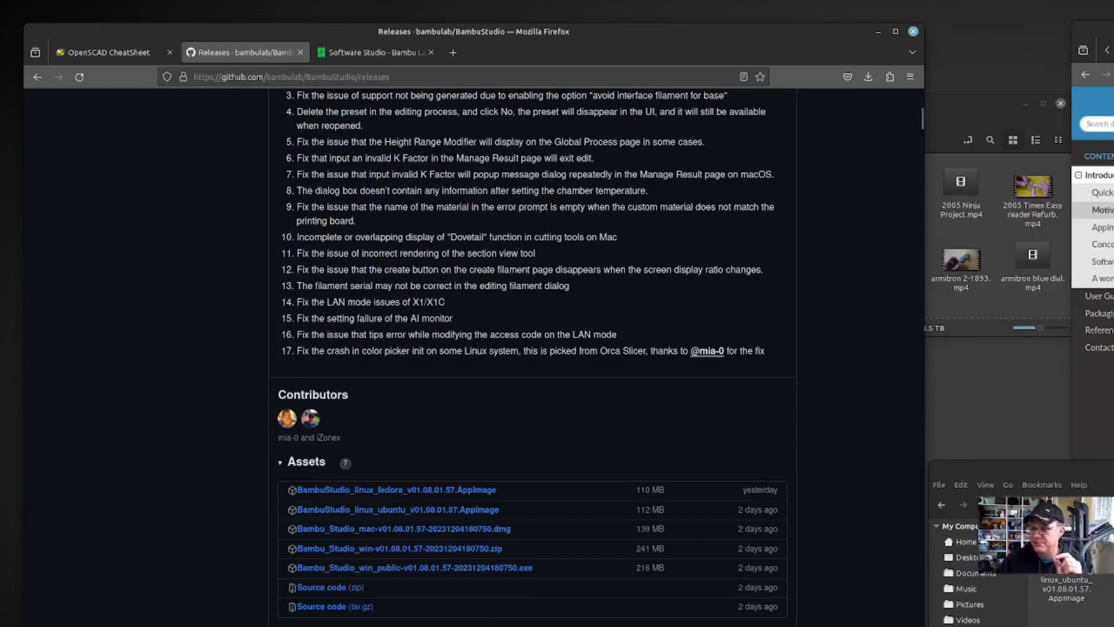
scroll(441, 464, "up", 9)
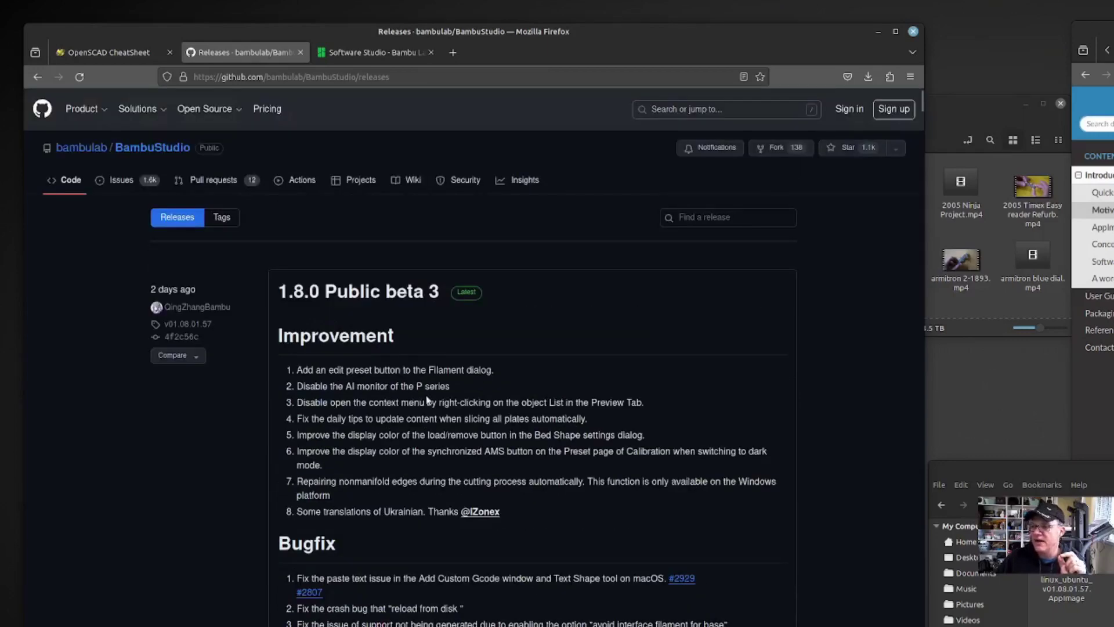
scroll(428, 399, "down", 4)
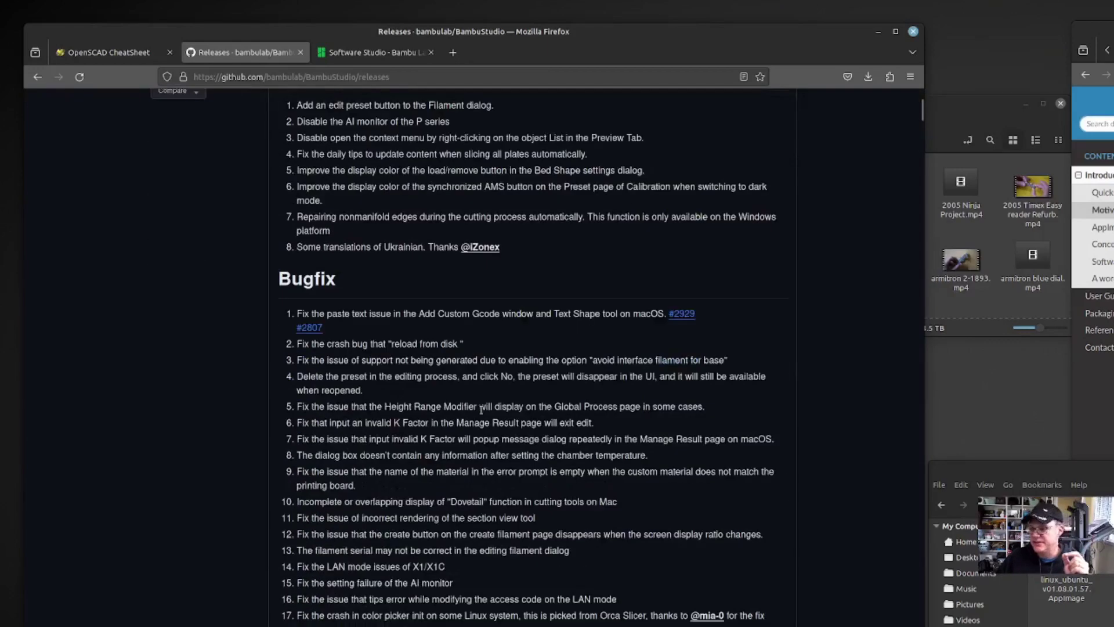
scroll(420, 471, "down", 3)
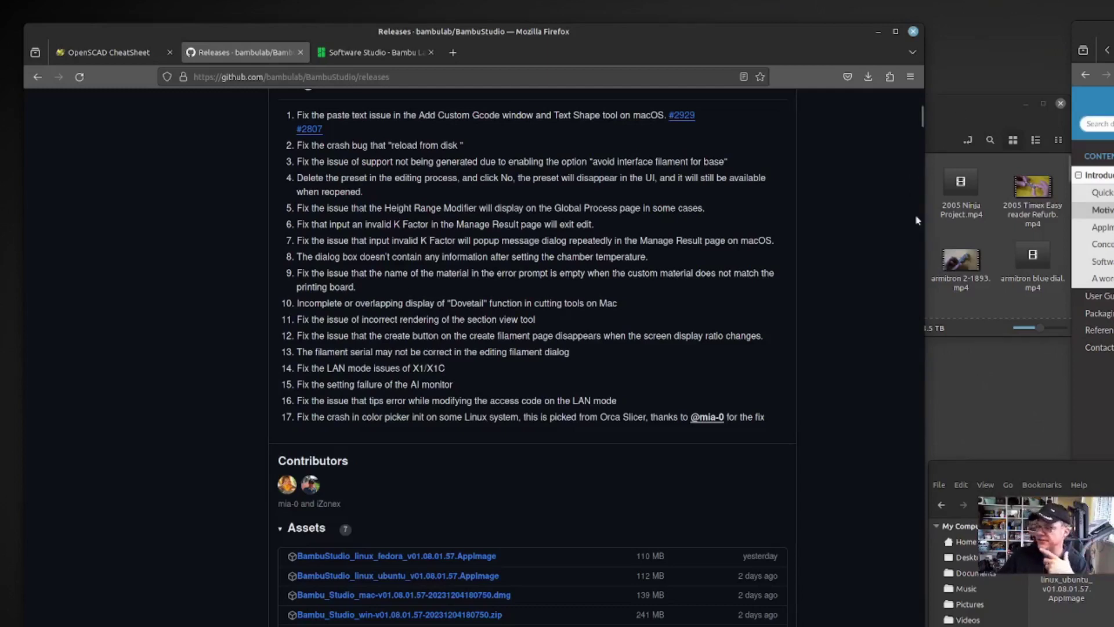
Allow the BambuStudio_linux_ubuntu_v01.08.01.57.AppImage file in the Bambu Studio folder to be executed as a program.
left_click(1006, 482)
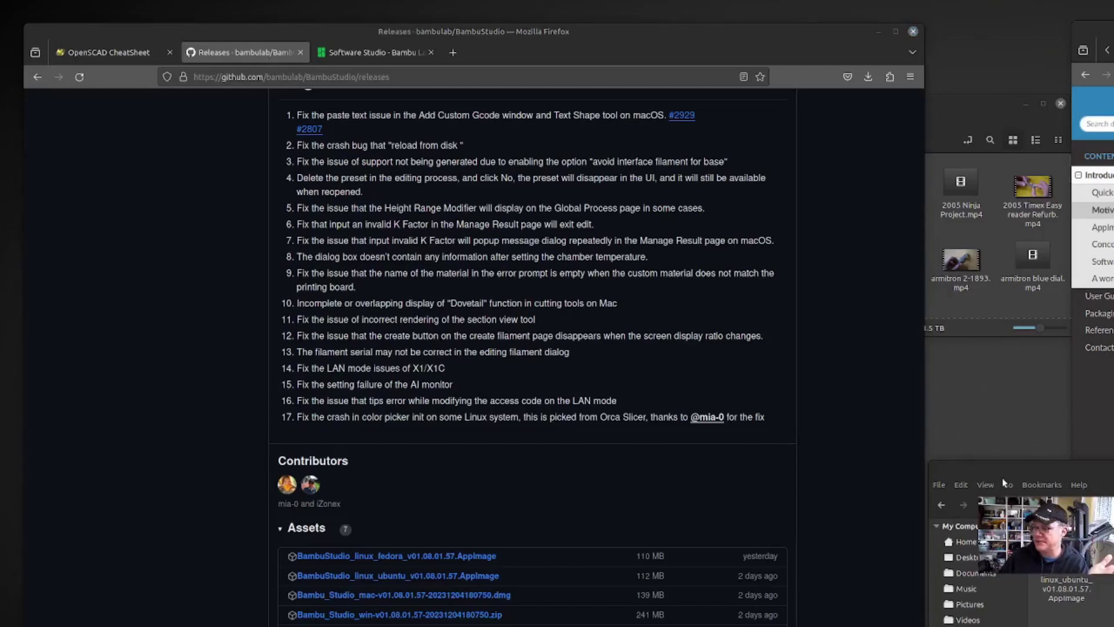
left_click(1111, 470)
left_click_drag(1111, 470, 616, 372)
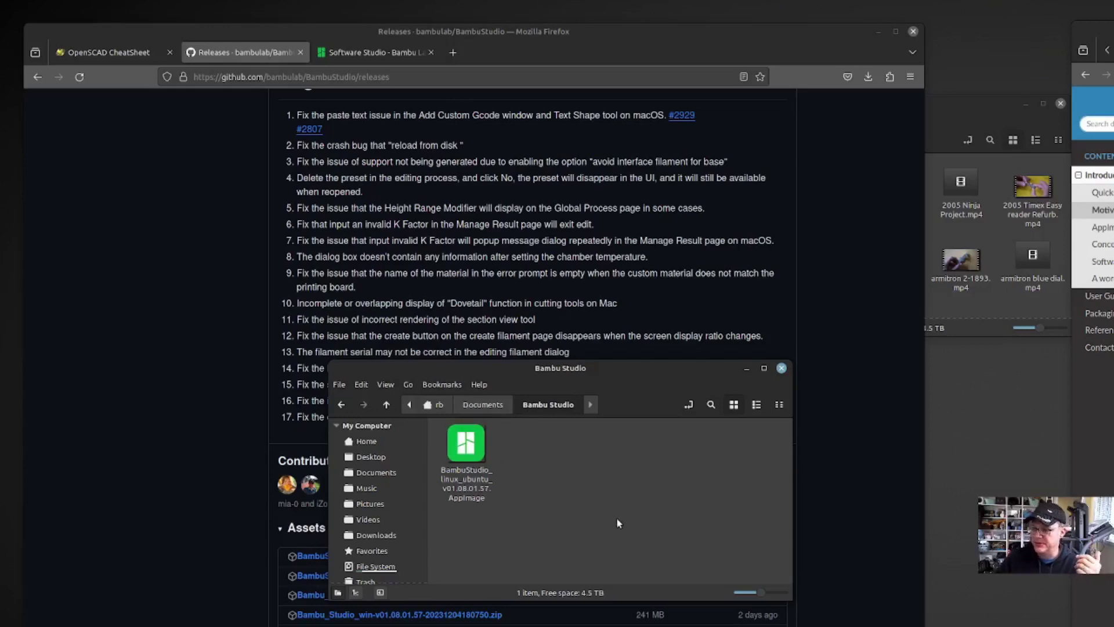
right_click(472, 451)
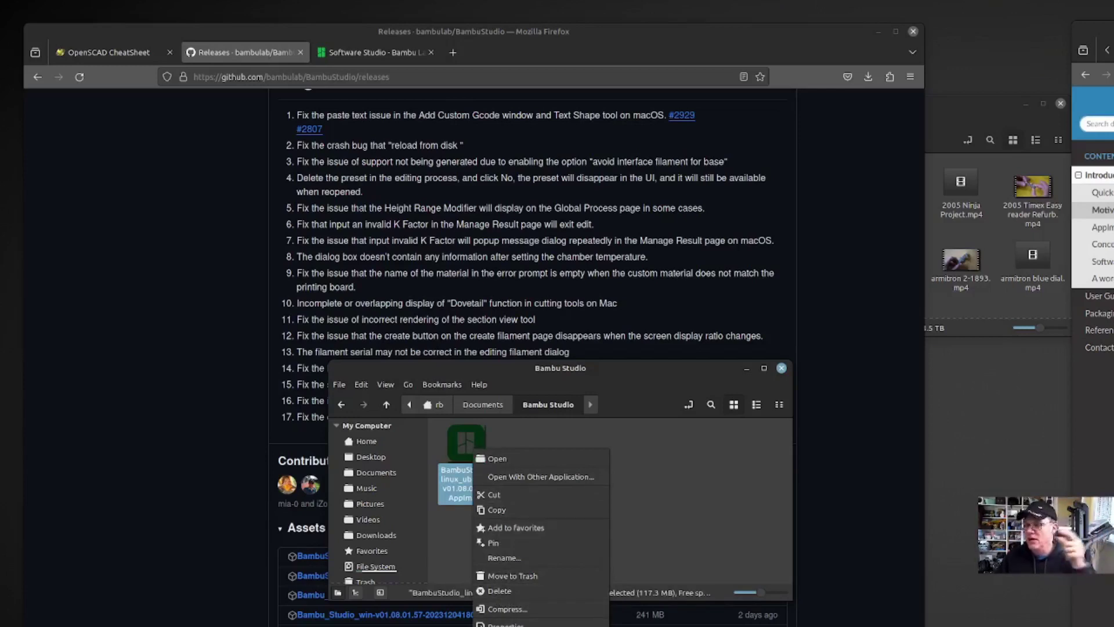
left_click(505, 624)
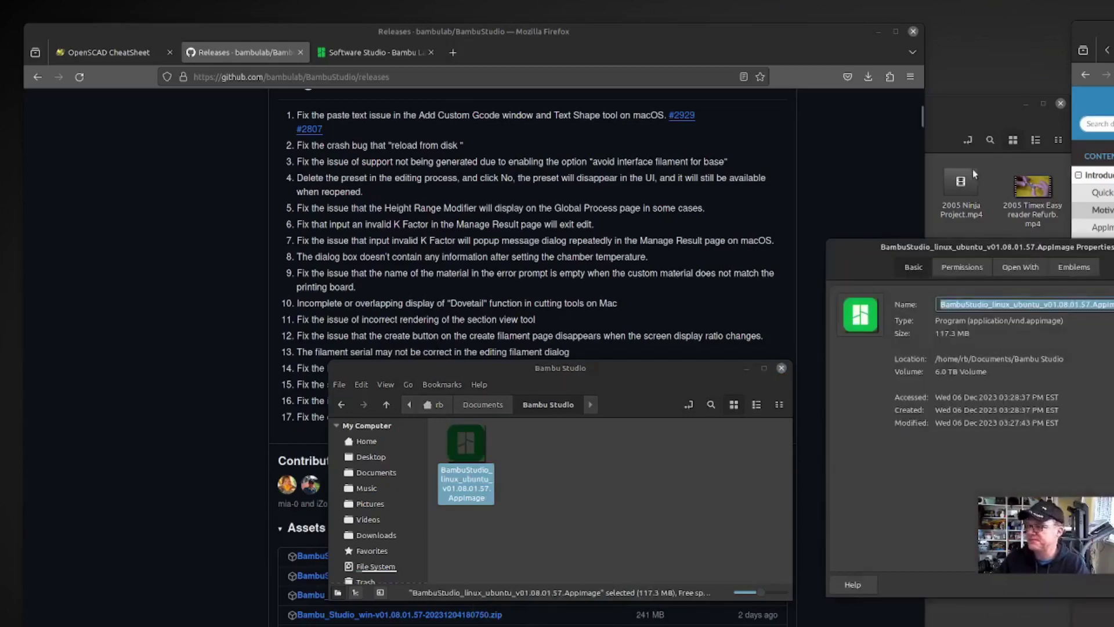
left_click_drag(913, 251, 387, 231)
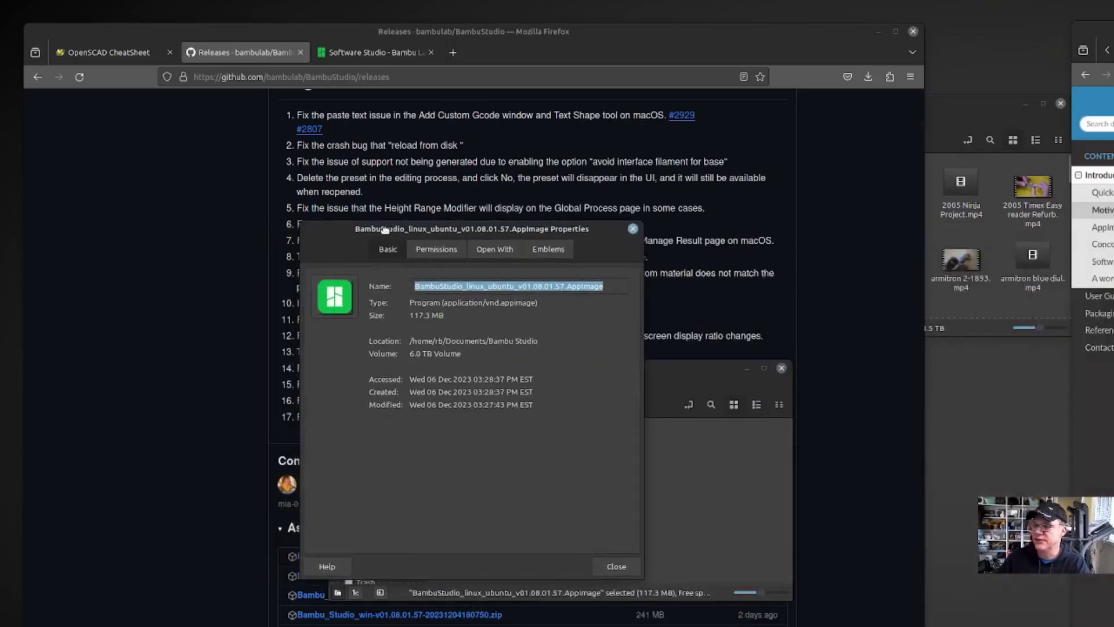
left_click(435, 250)
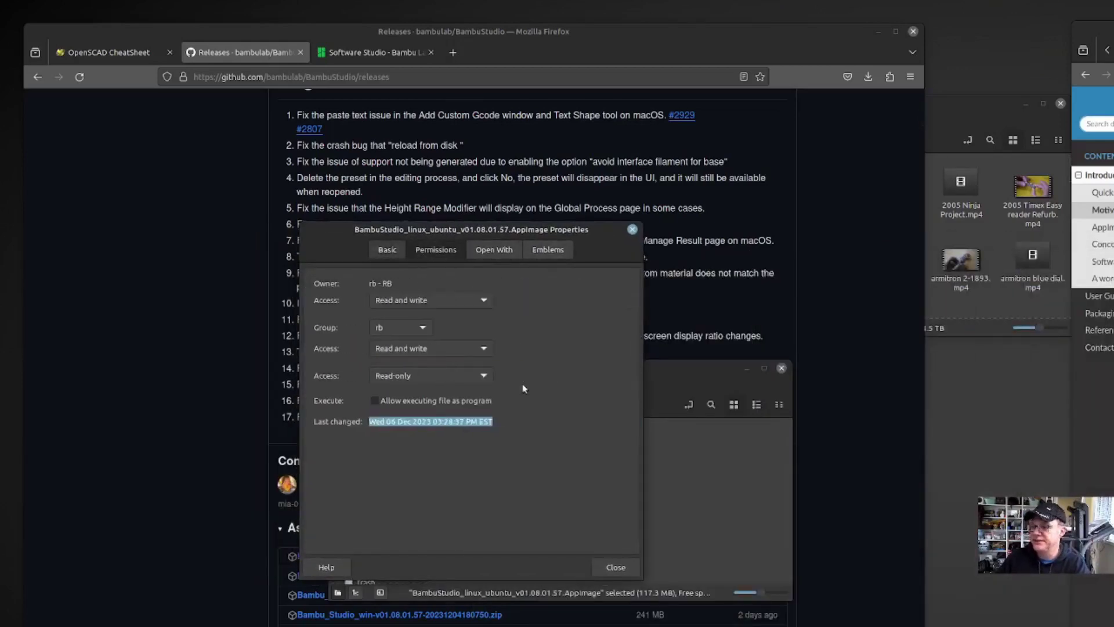
left_click(375, 401)
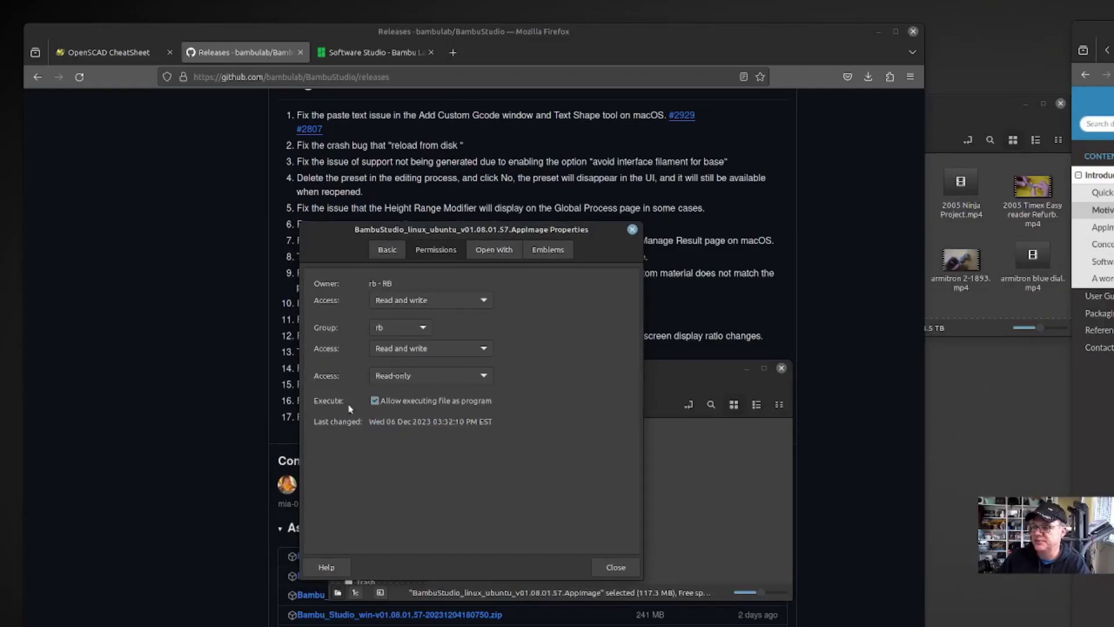
left_click(616, 567)
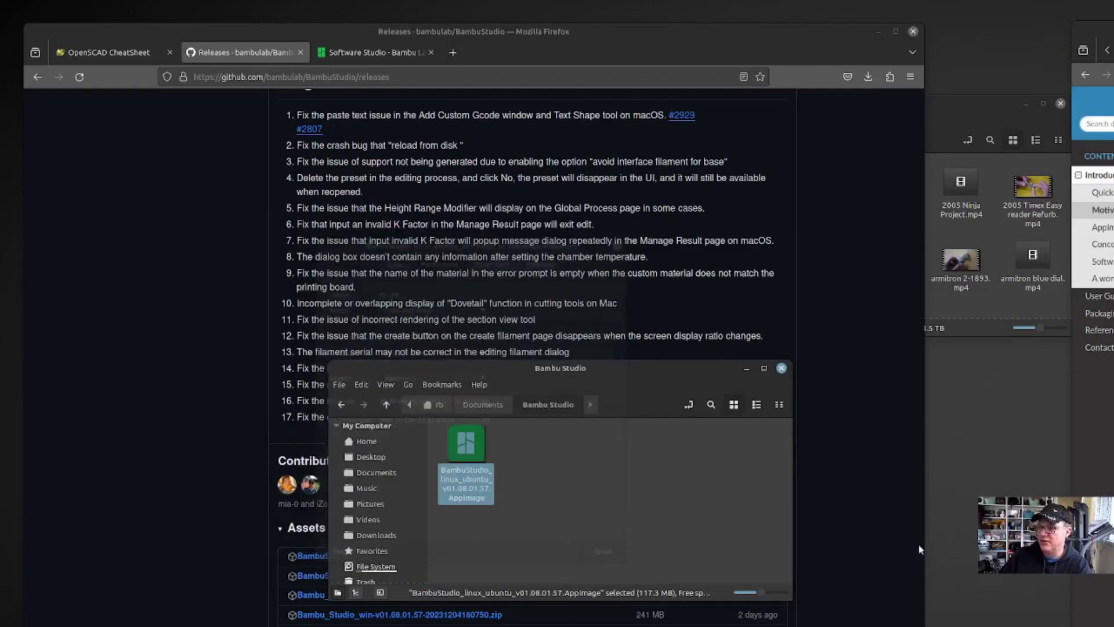
left_click(638, 502)
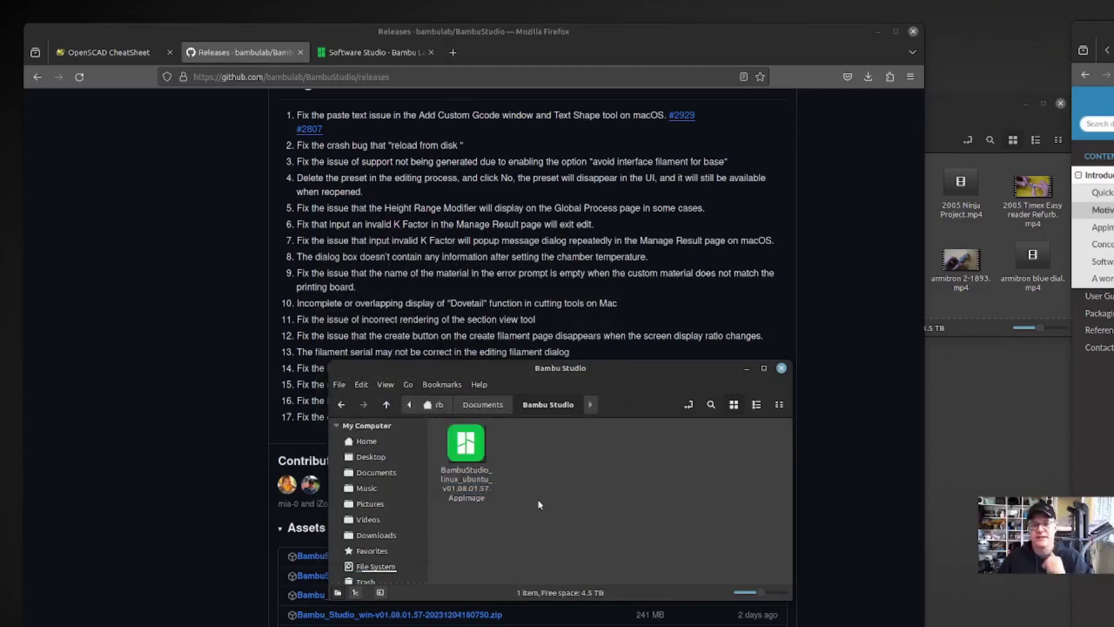
Launch the Bambu Studio AppImage and accept using the system SSL certificate.
left_click(470, 457)
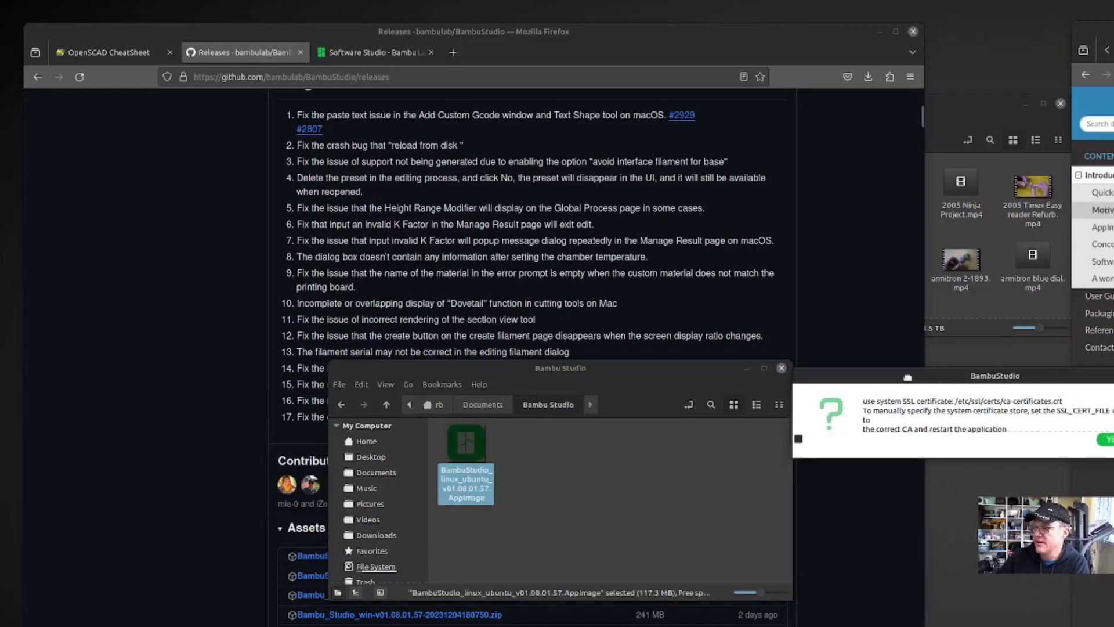
left_click_drag(932, 384, 395, 398)
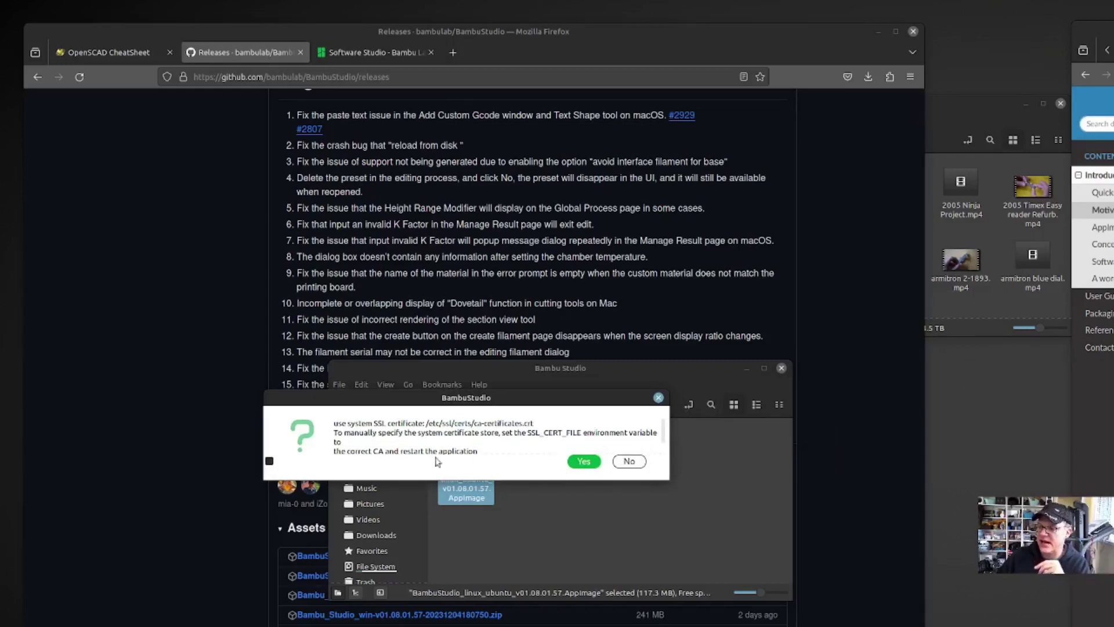
left_click(580, 464)
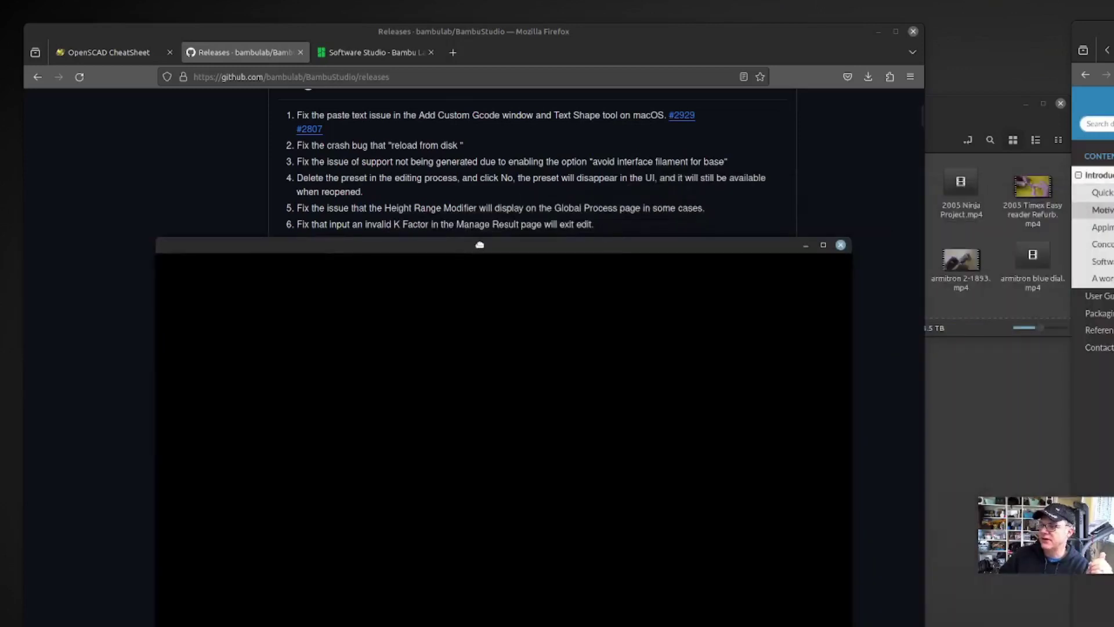
left_click_drag(479, 244, 481, 234)
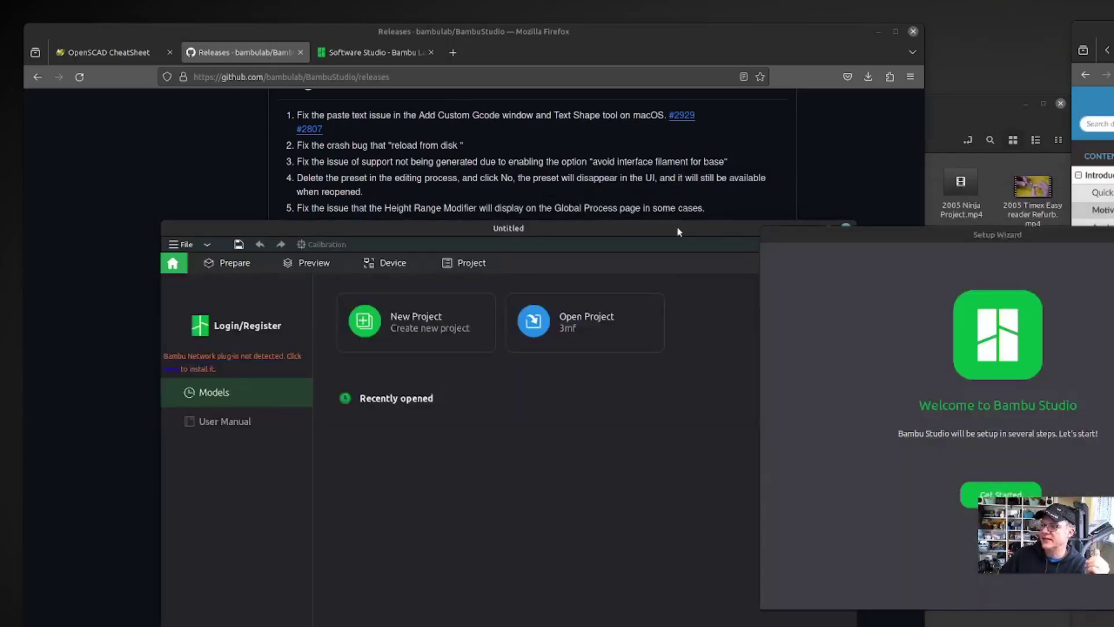
left_click_drag(922, 239, 437, 282)
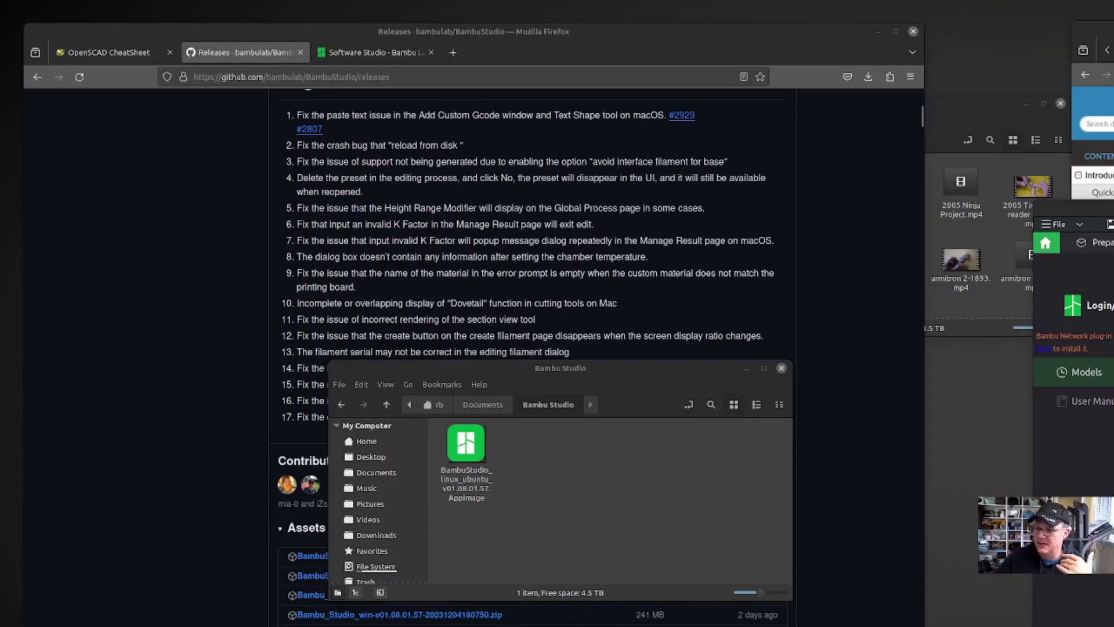
Open the desktop's main menu editor and display the Graphics category's launcher entries.
key("super")
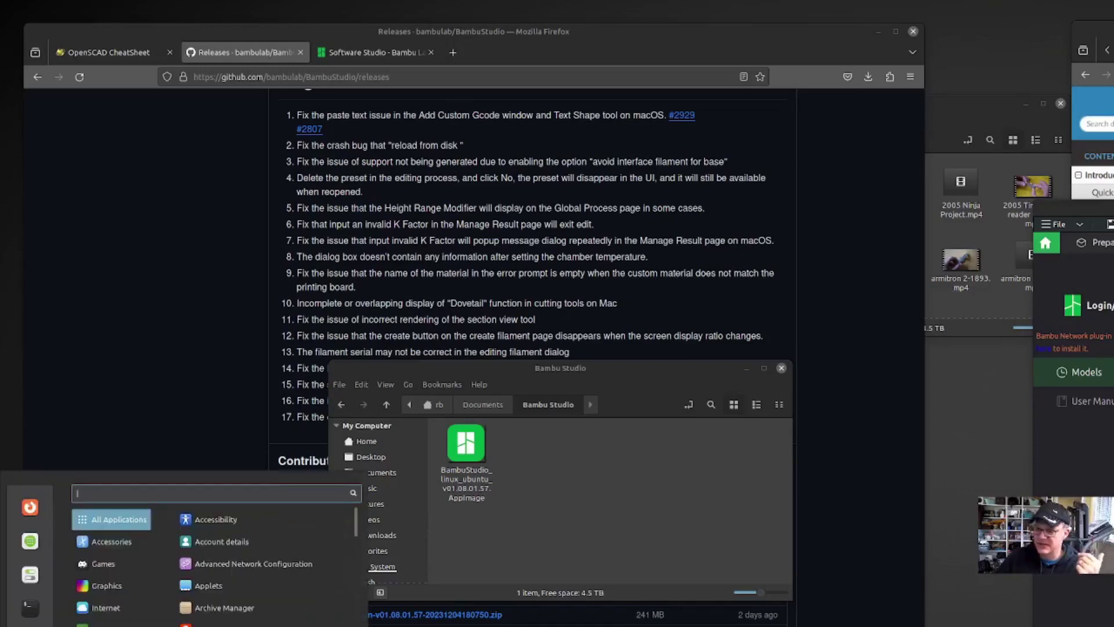
key("Escape")
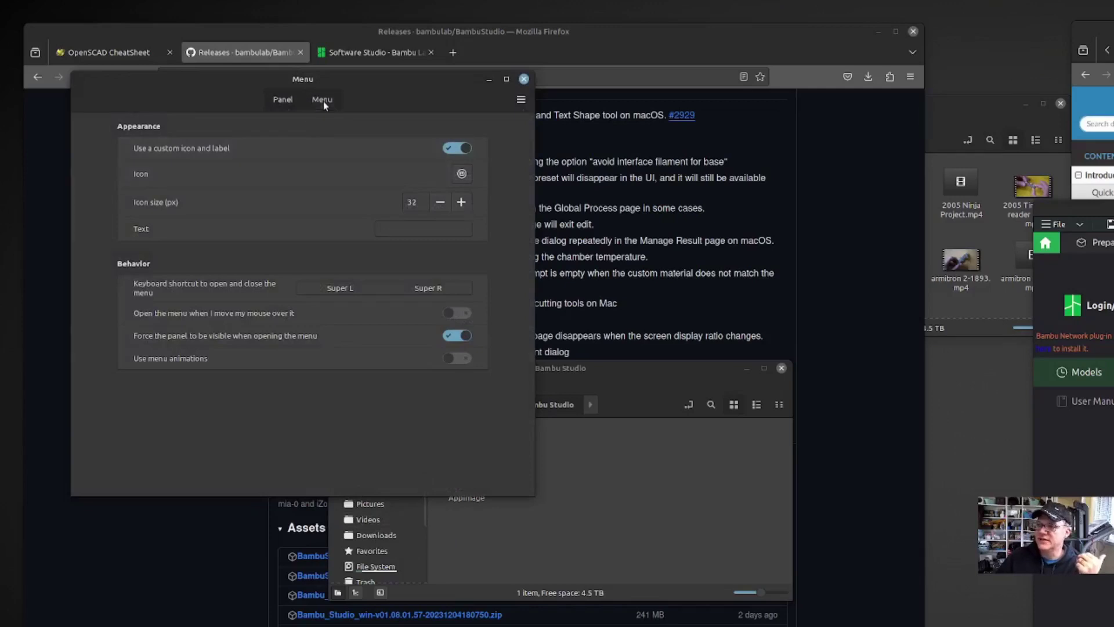
left_click(323, 102)
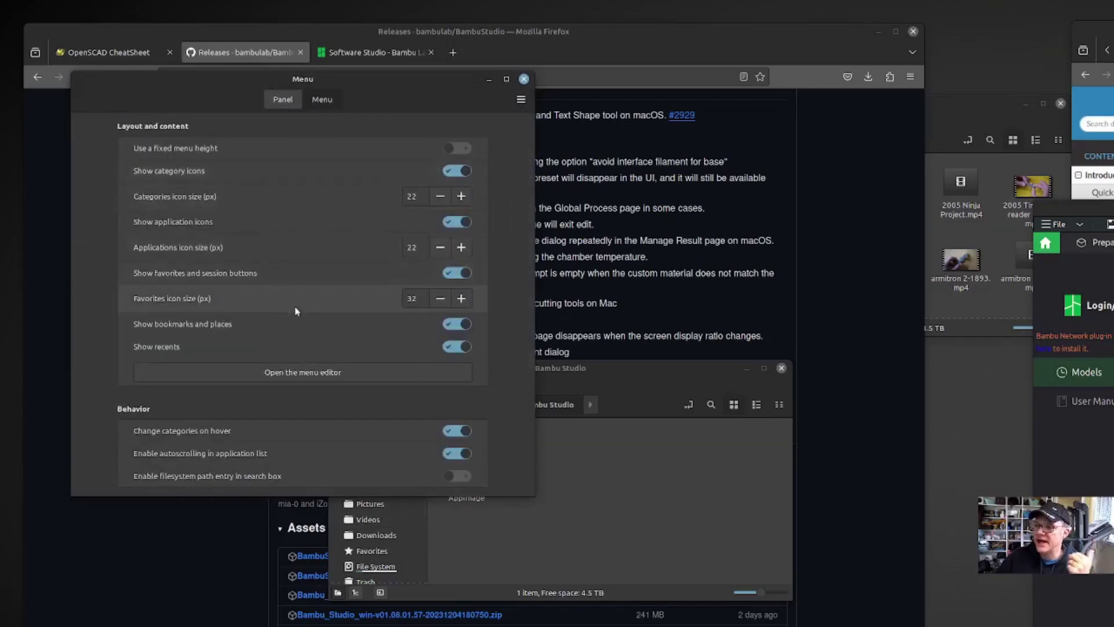
left_click(305, 372)
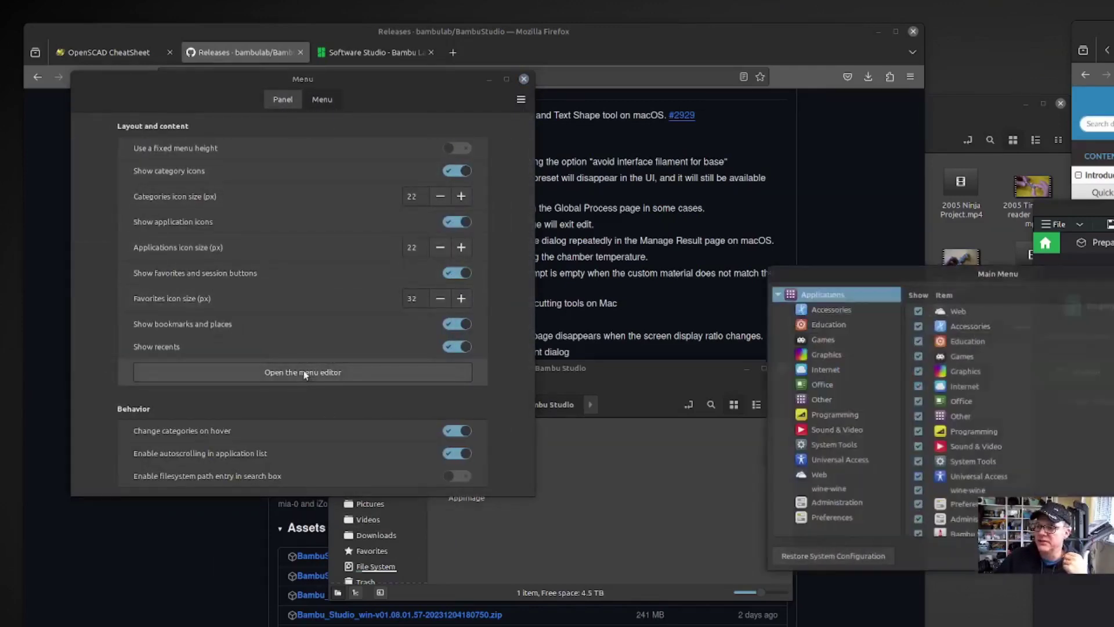
left_click_drag(642, 261, 211, 265)
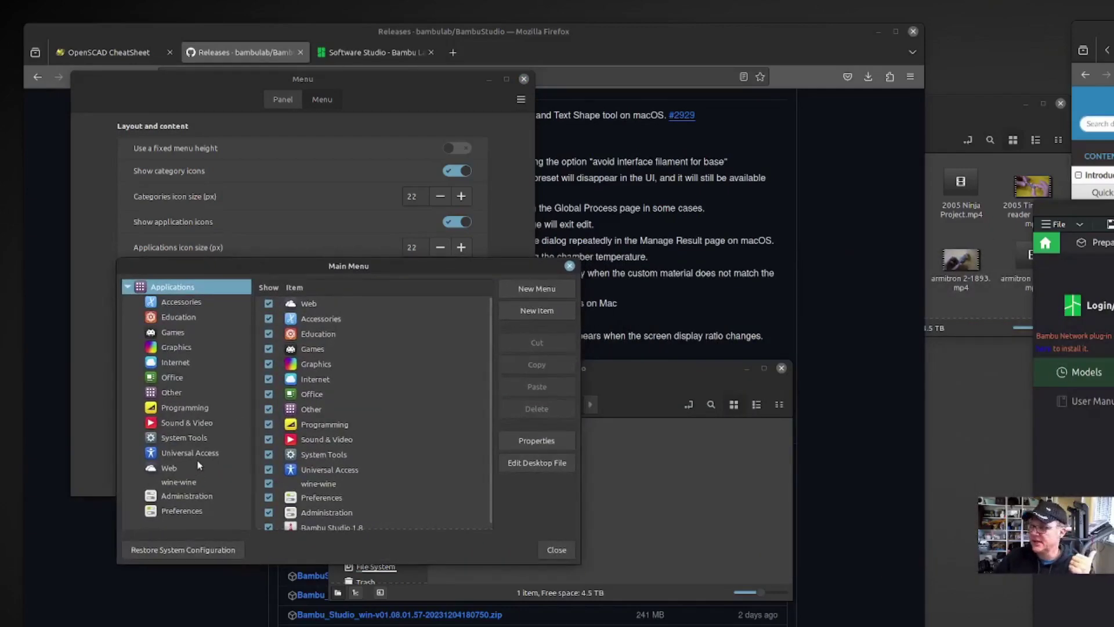
left_click(172, 348)
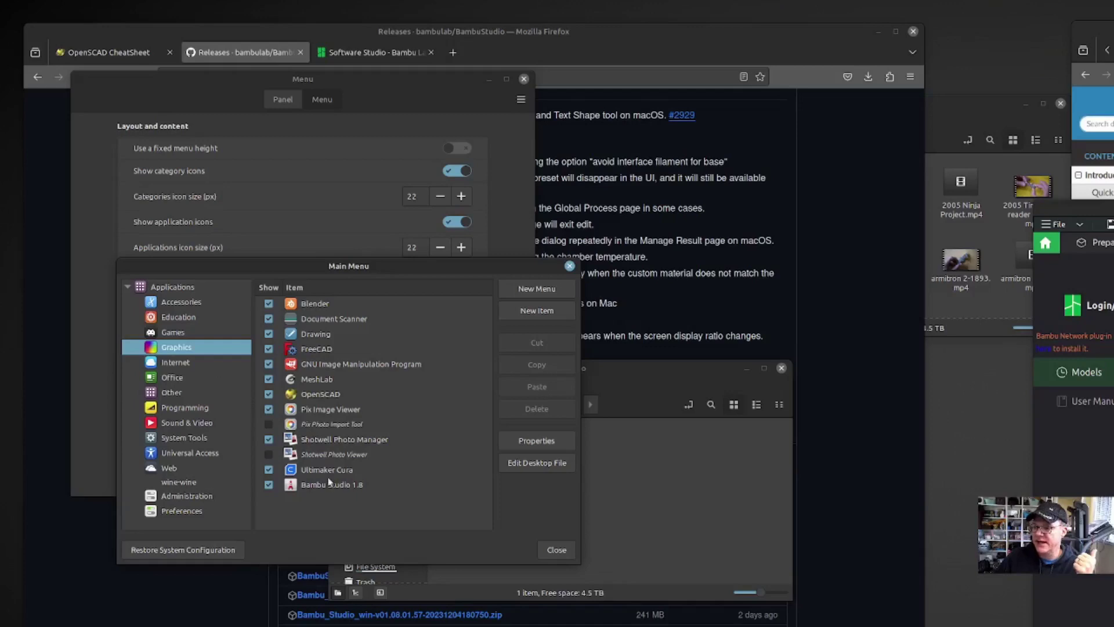
left_click(348, 486)
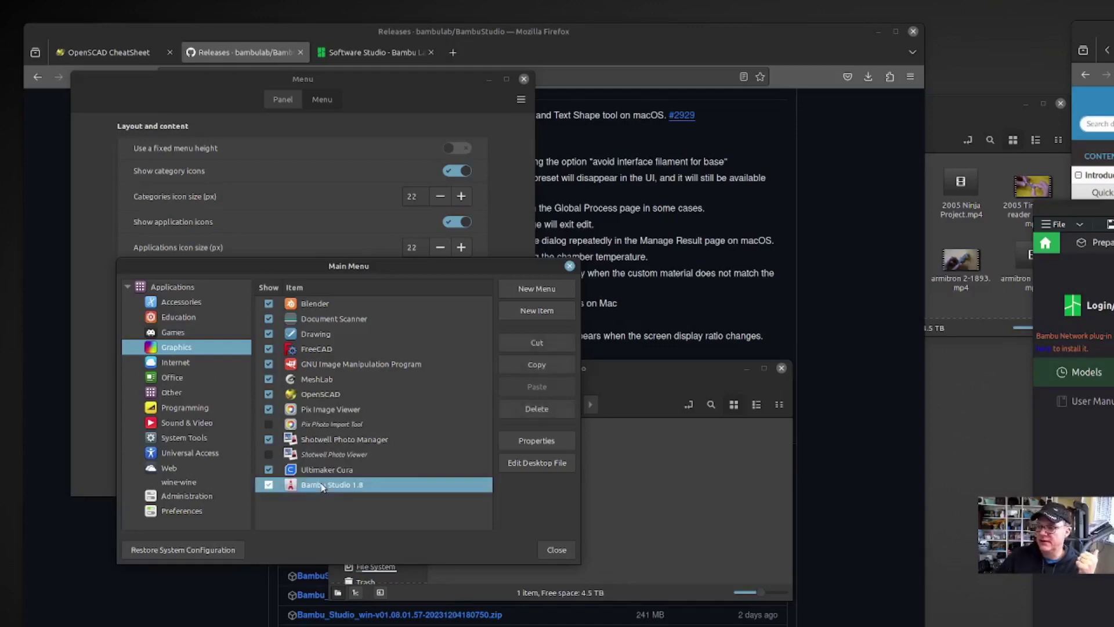
Add a Graphics launcher named "bambu test" that runs BambuStudio_linux_ubuntu_v01.08.01.57.AppImage from Documents/Bambu Studio.
left_click(531, 311)
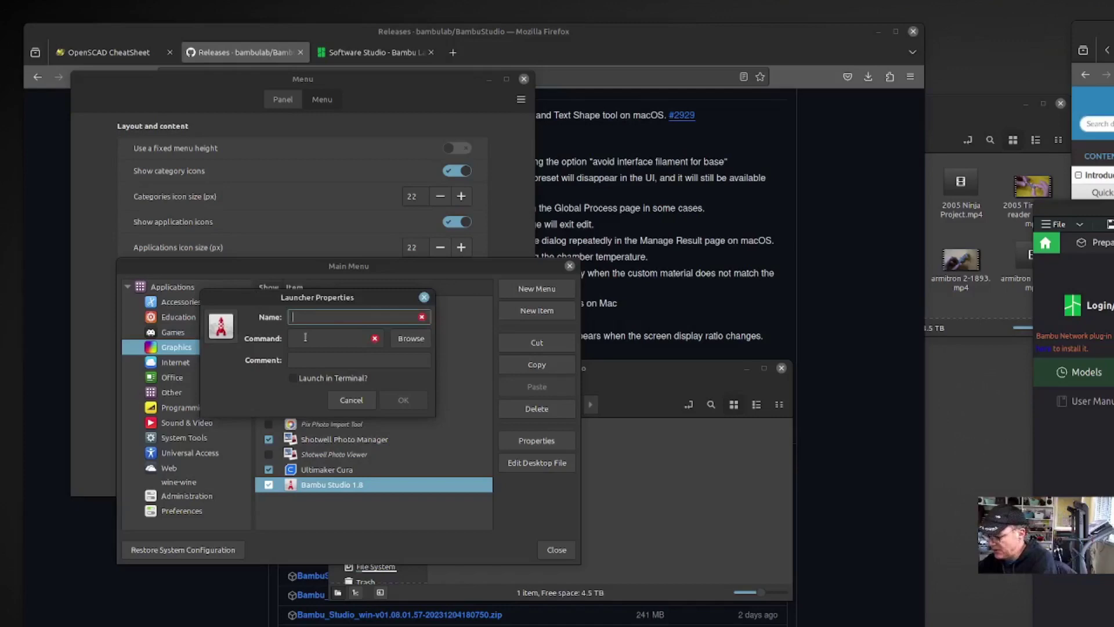
type("bambu test")
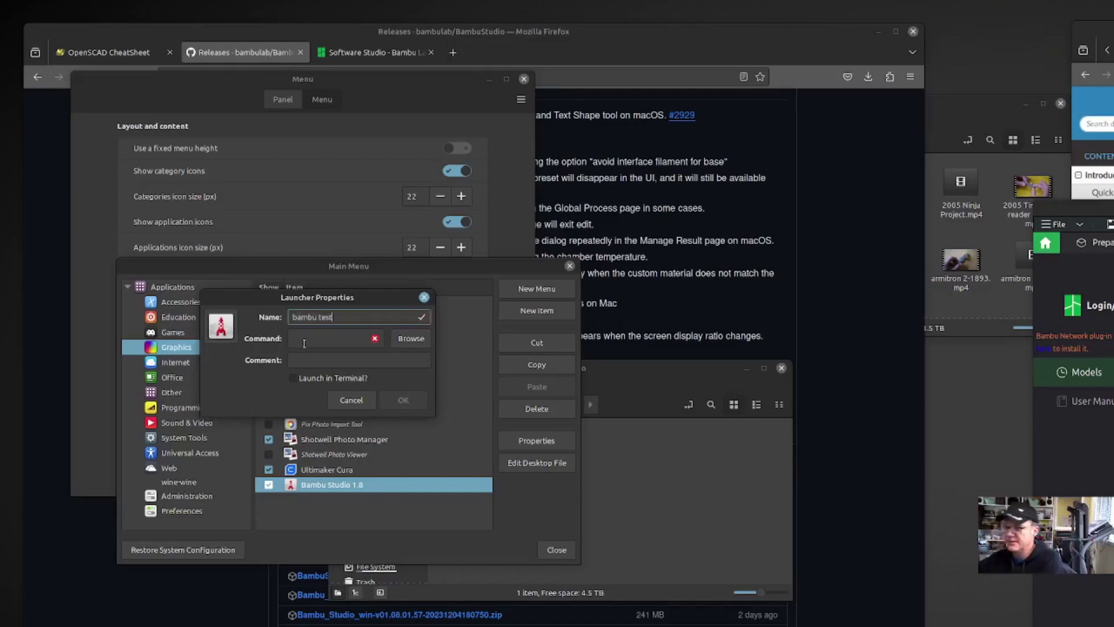
left_click(414, 340)
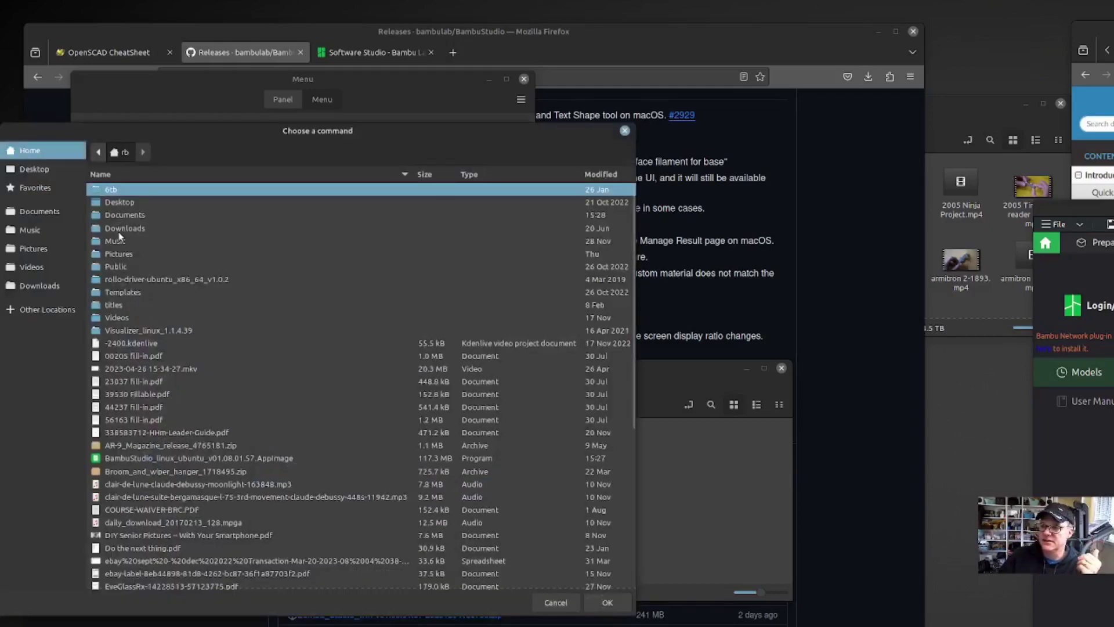
double_click(114, 211)
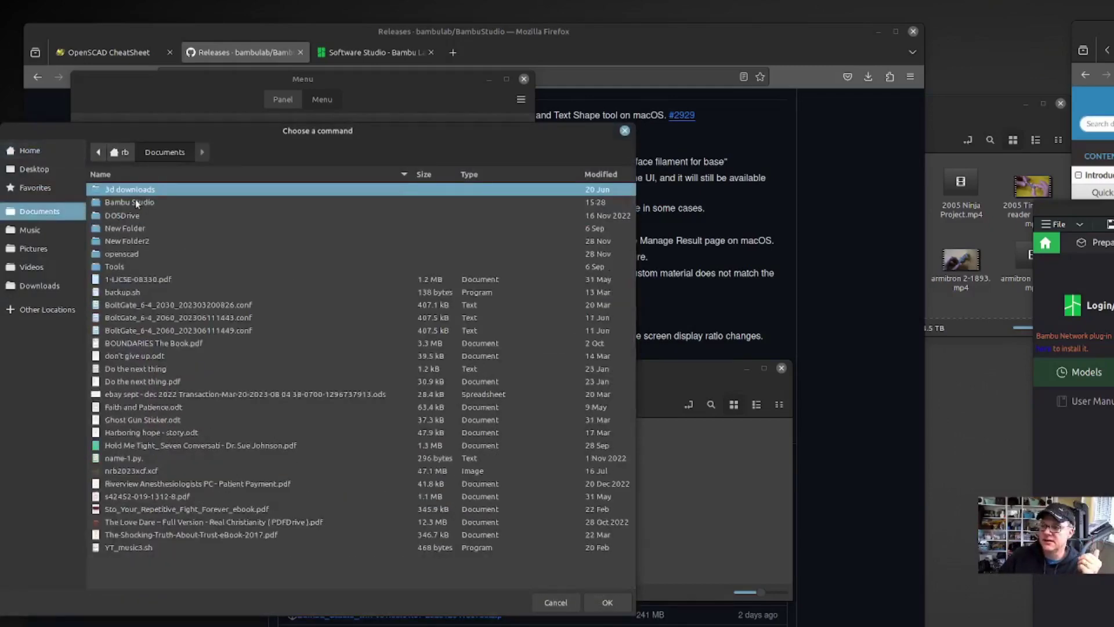
double_click(134, 201)
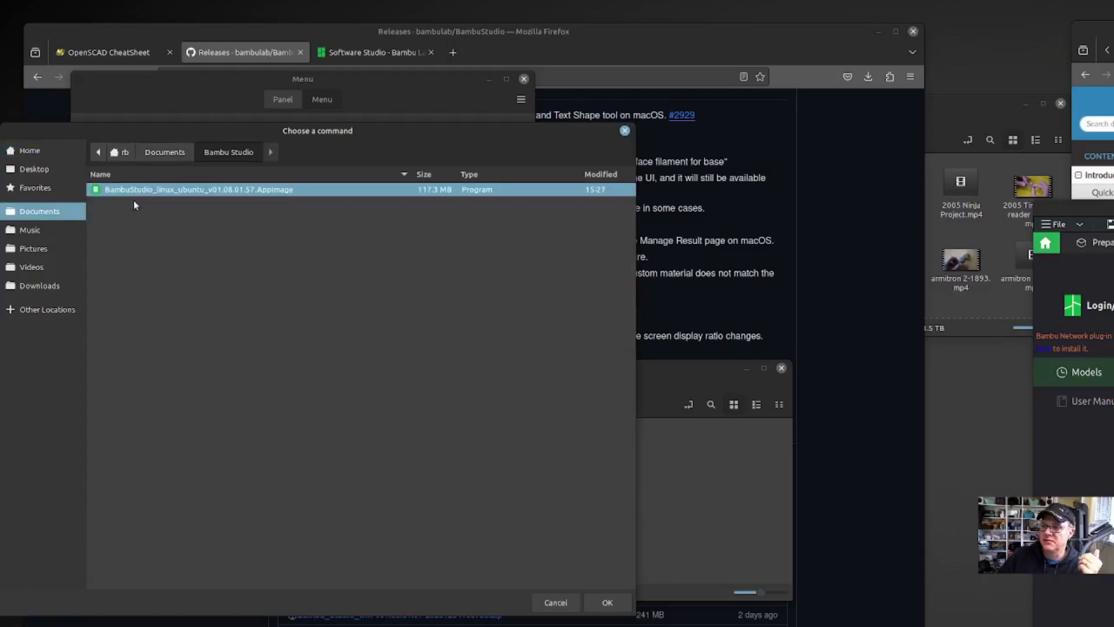
left_click(599, 599)
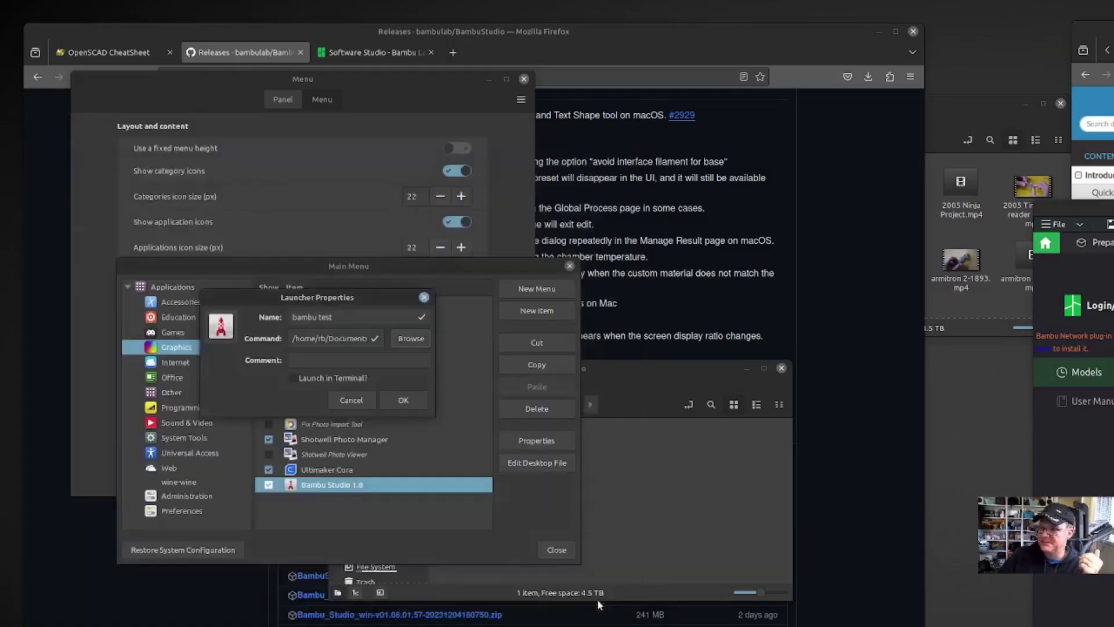
left_click(404, 401)
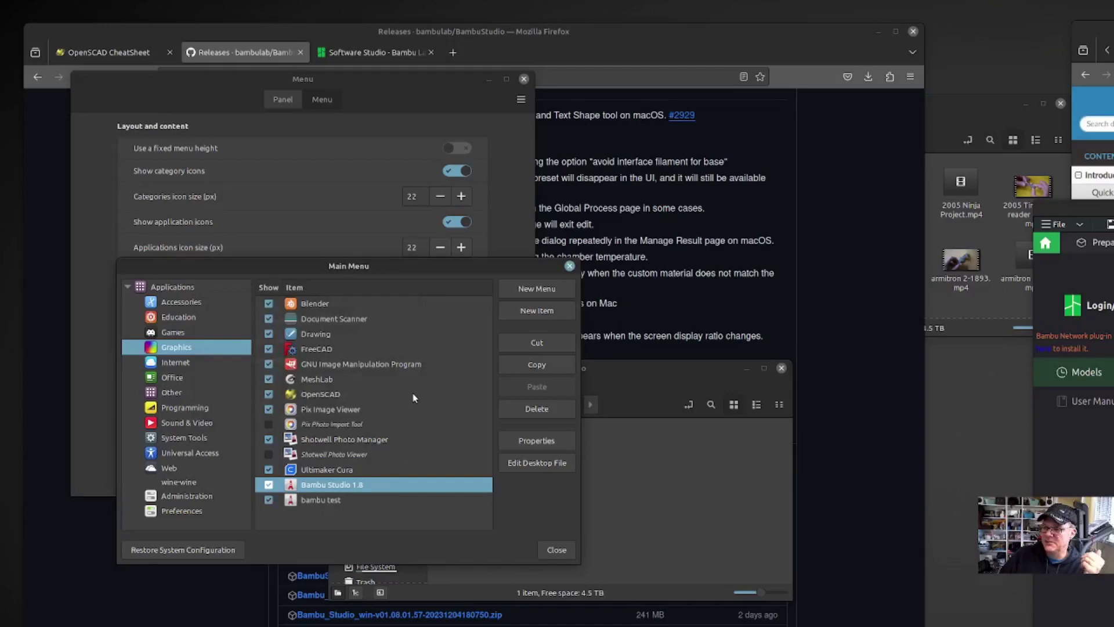
left_click(322, 501)
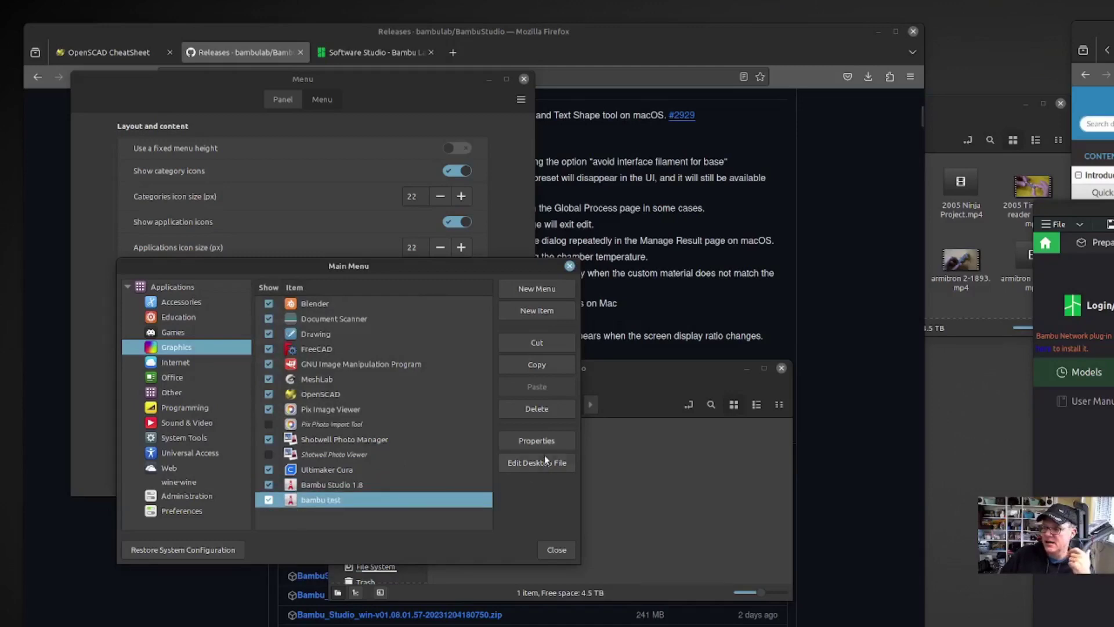
left_click(355, 485)
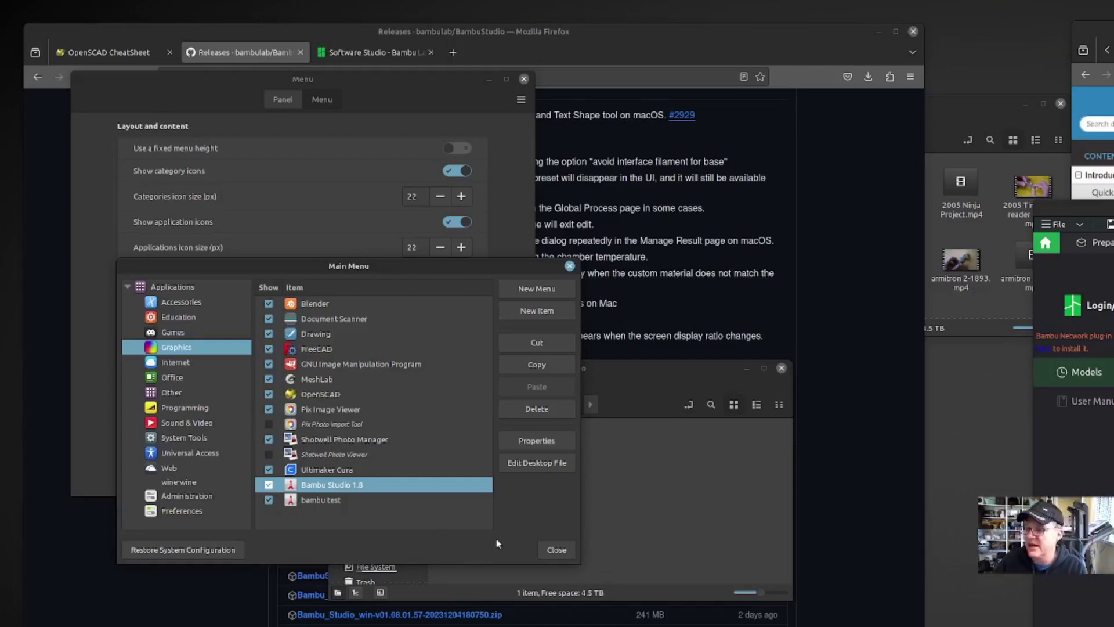
Close and reopen the main menu editor and display the launcher entries of the Graphics category.
left_click(558, 551)
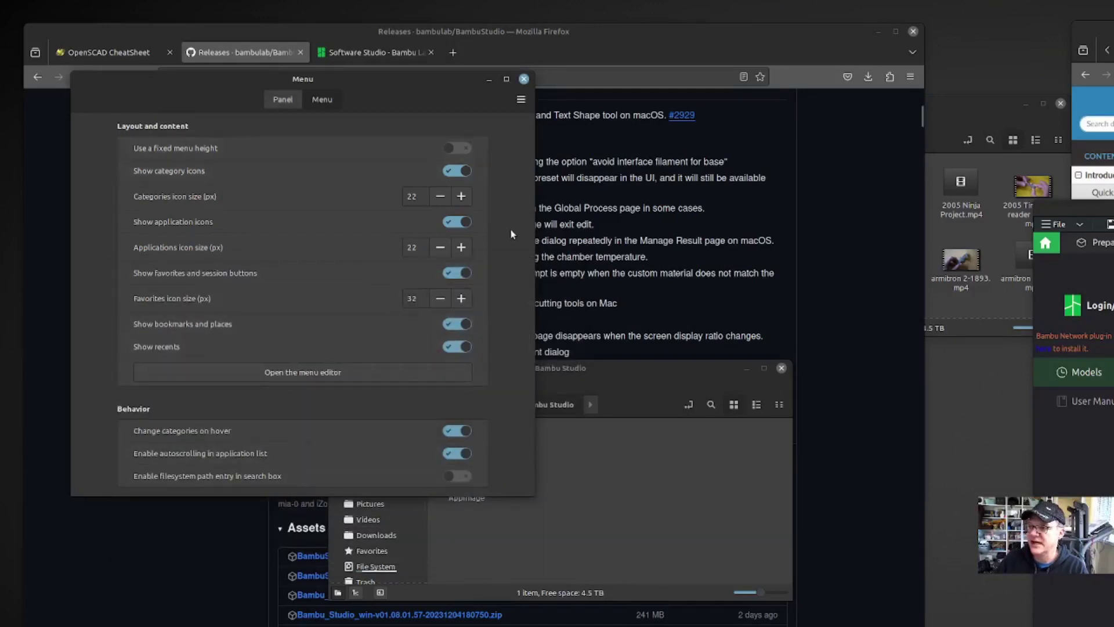
left_click(337, 381)
left_click_drag(843, 238, 7, 233)
left_click(196, 486)
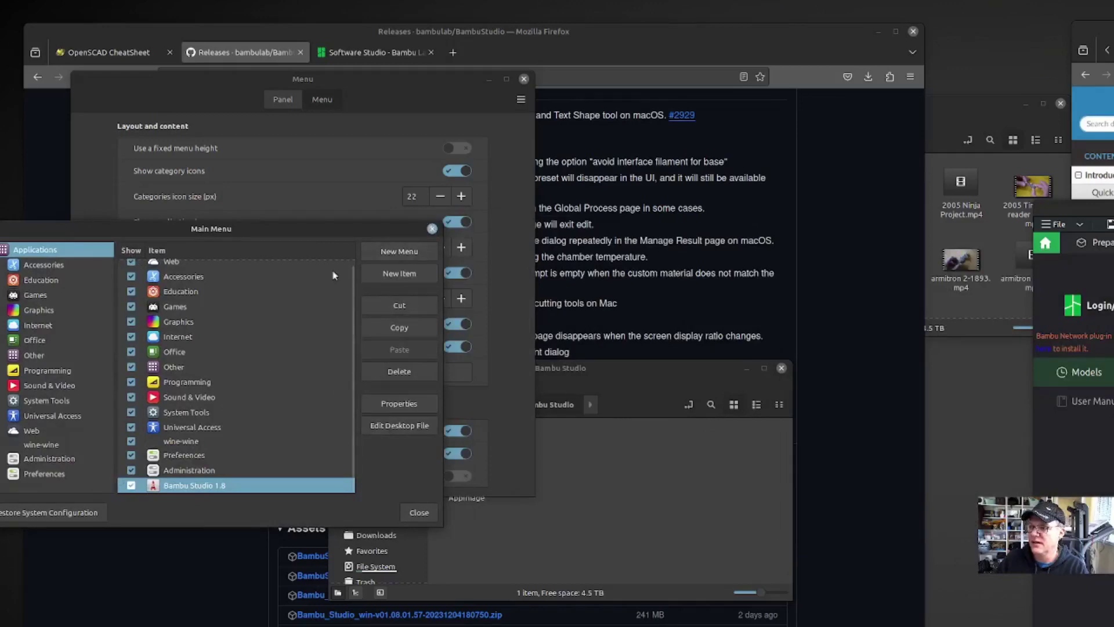
left_click(34, 310)
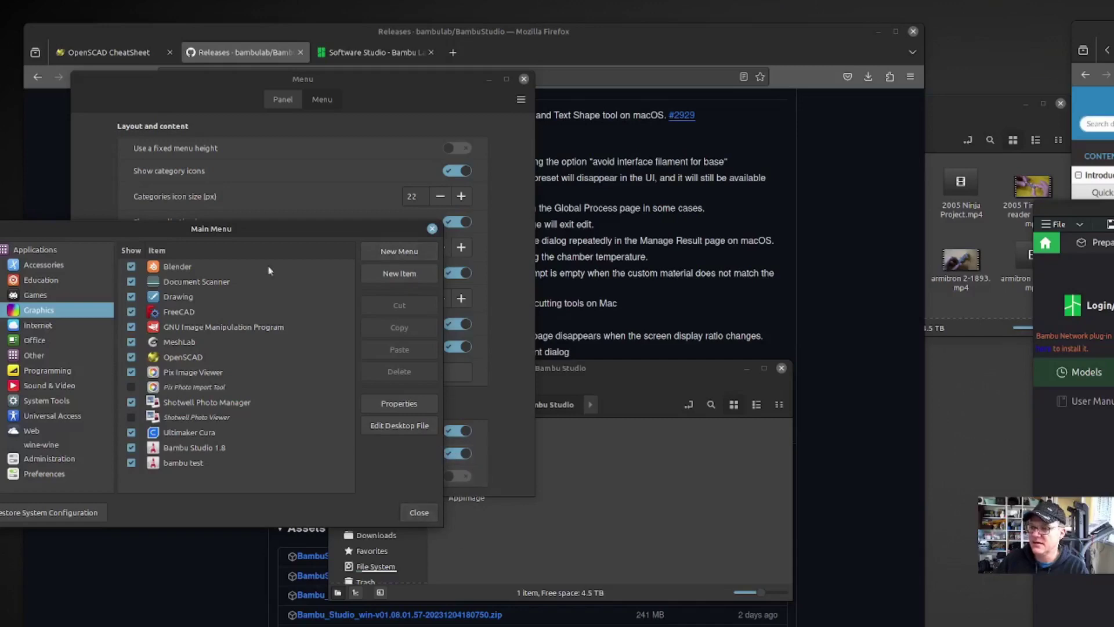
left_click_drag(291, 228, 468, 219)
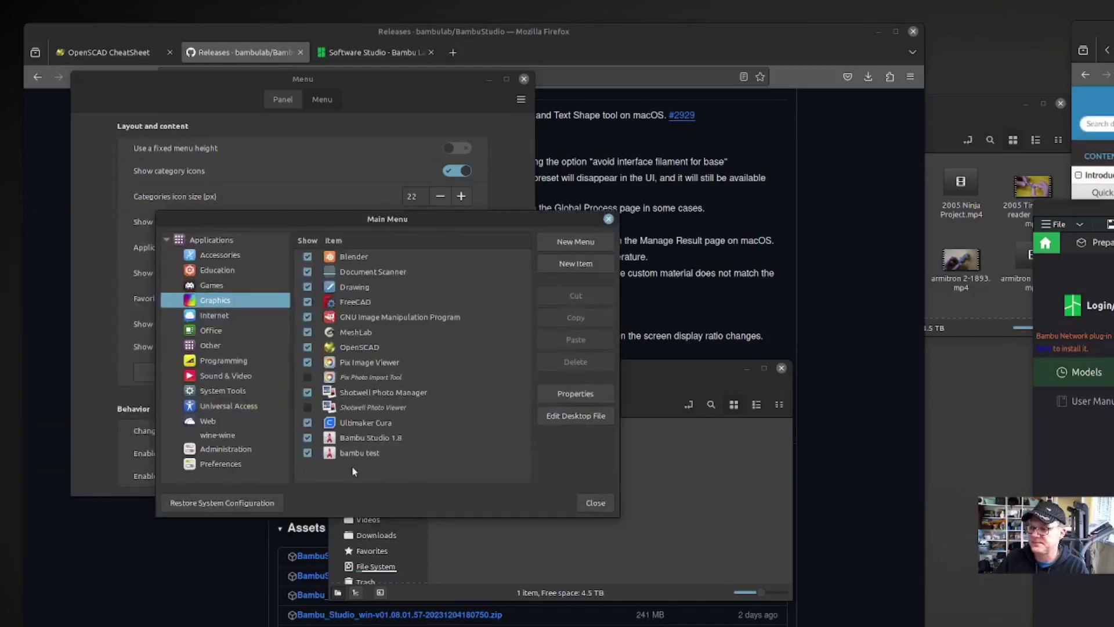
Review the launcher properties of the "bambu test" entry in the Graphics category.
left_click(415, 454)
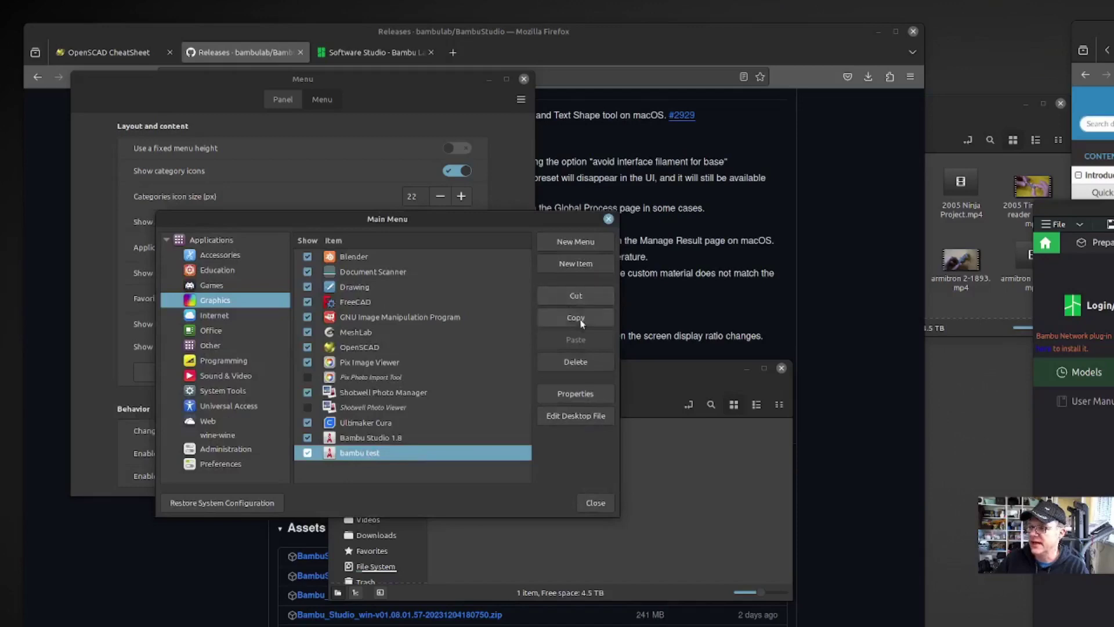
left_click(558, 396)
left_click_drag(951, 368, 293, 307)
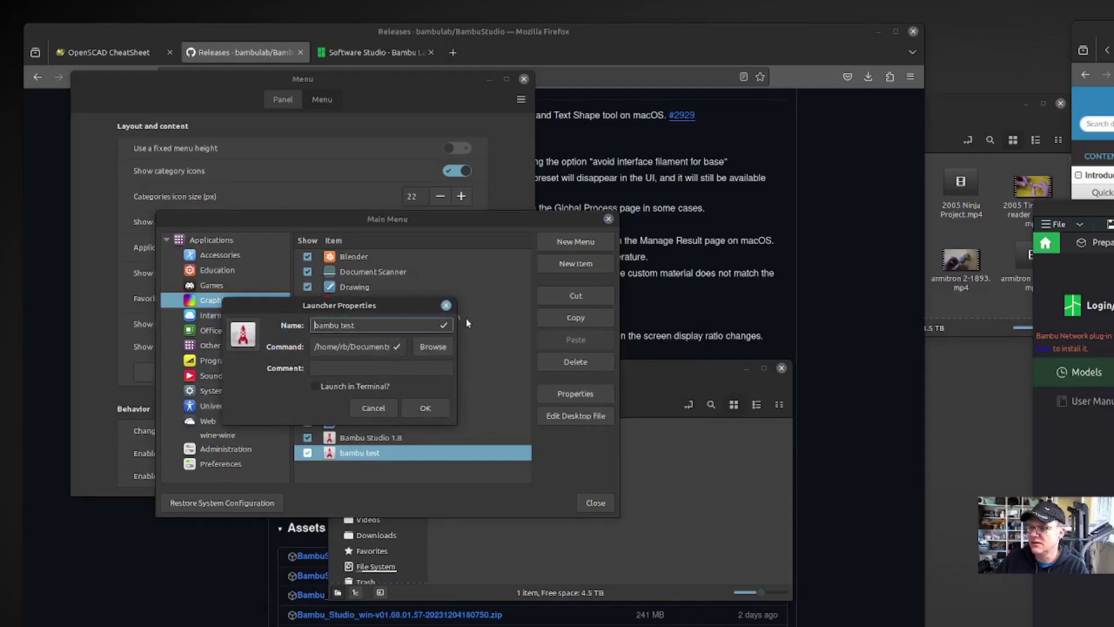
left_click(429, 410)
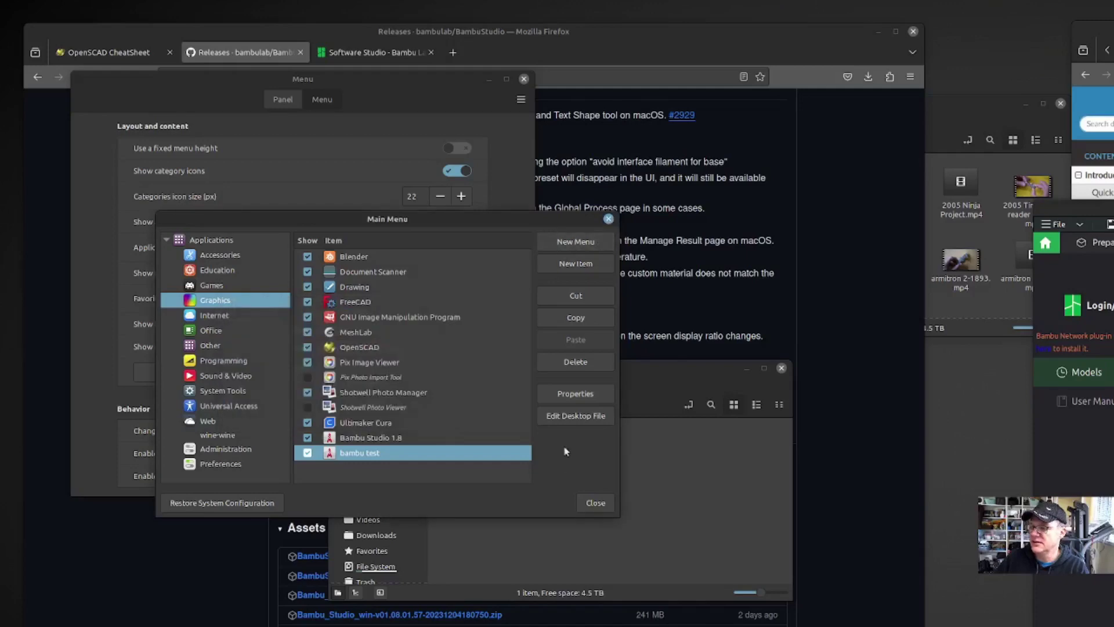
Close the main menu editor and the menu settings window.
left_click(595, 503)
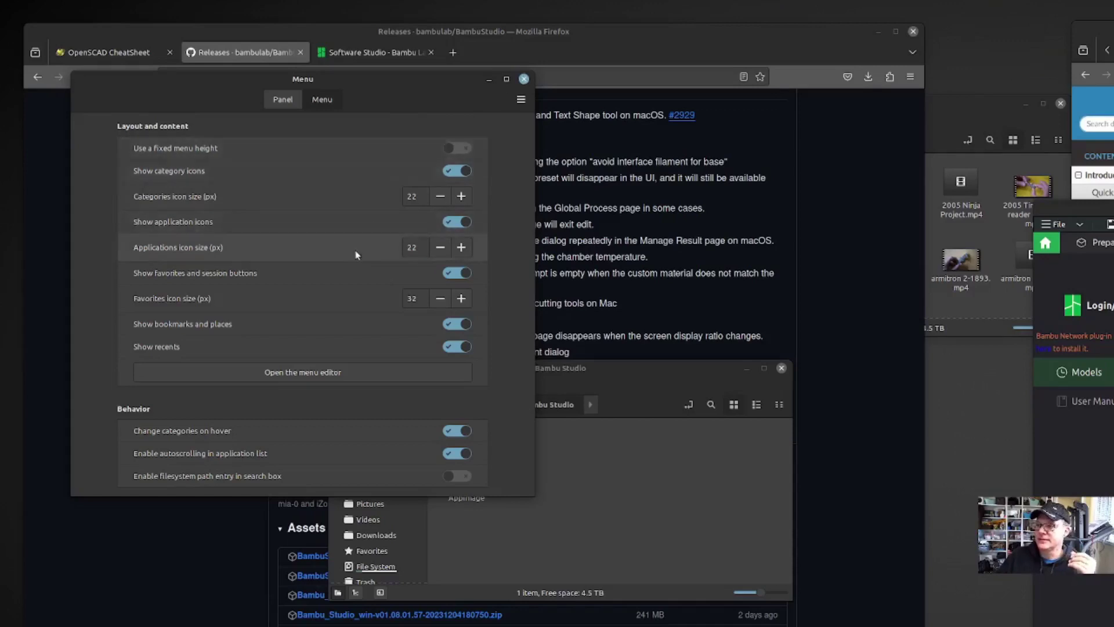
left_click(322, 99)
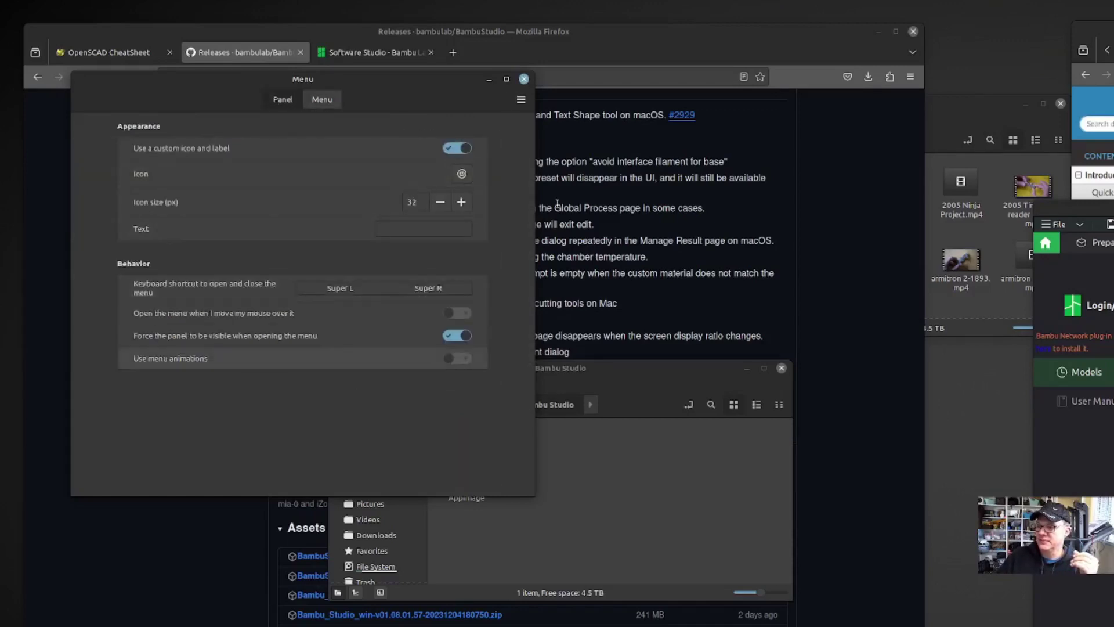
left_click(524, 78)
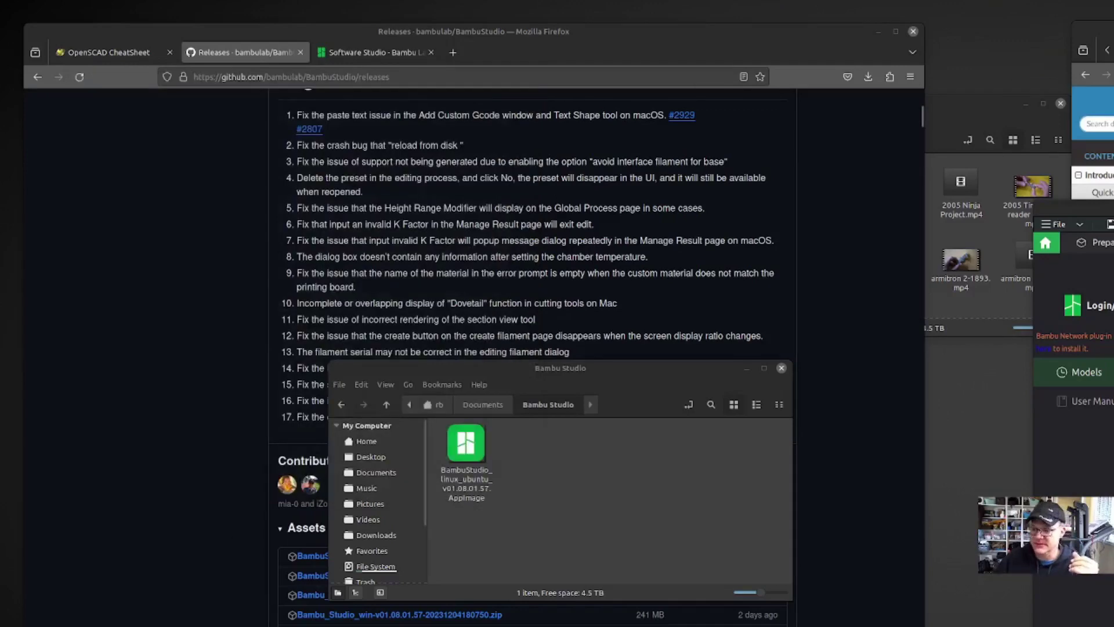
Launch "bambu test" from the application menu's Graphics category and dismiss the system SSL certificate dialog without answering it.
left_click(14, 625)
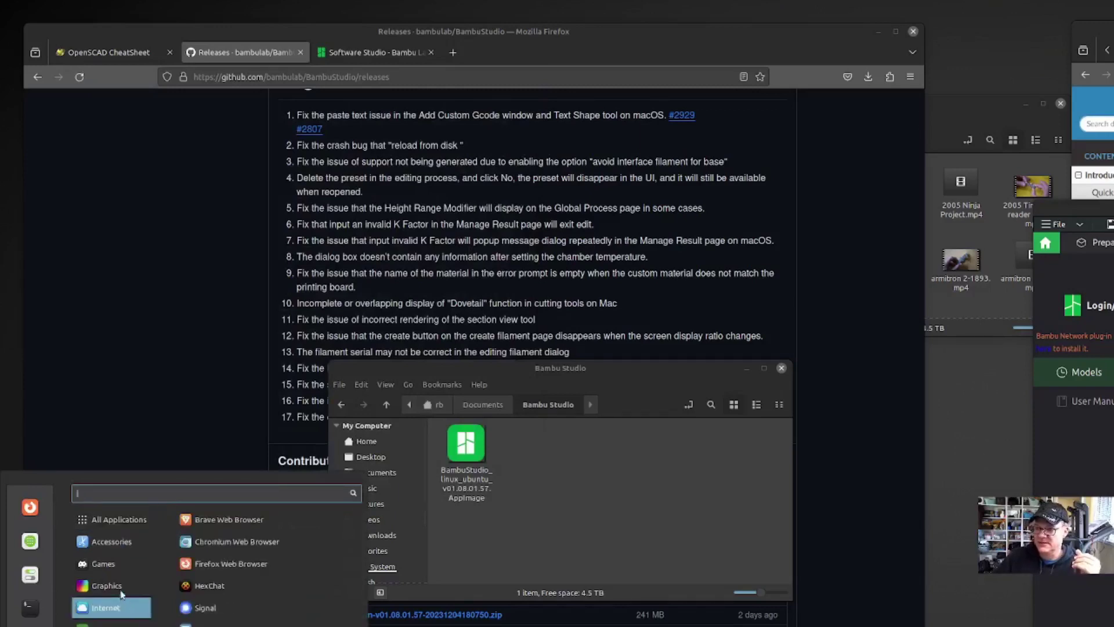
mouse_move(118, 589)
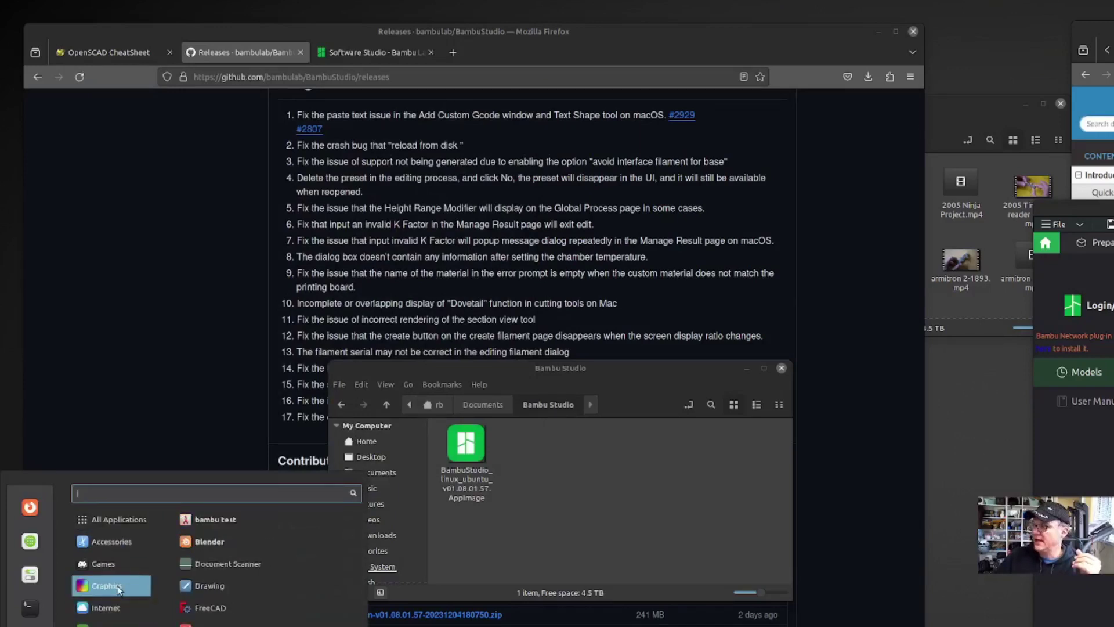
left_click(213, 520)
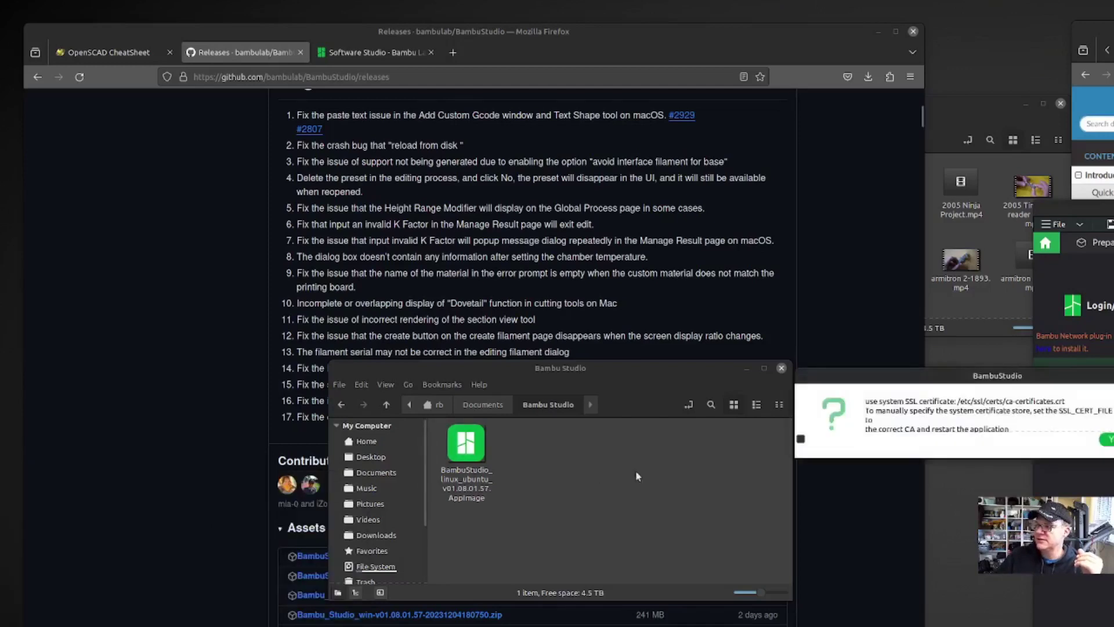
left_click_drag(1050, 378, 482, 366)
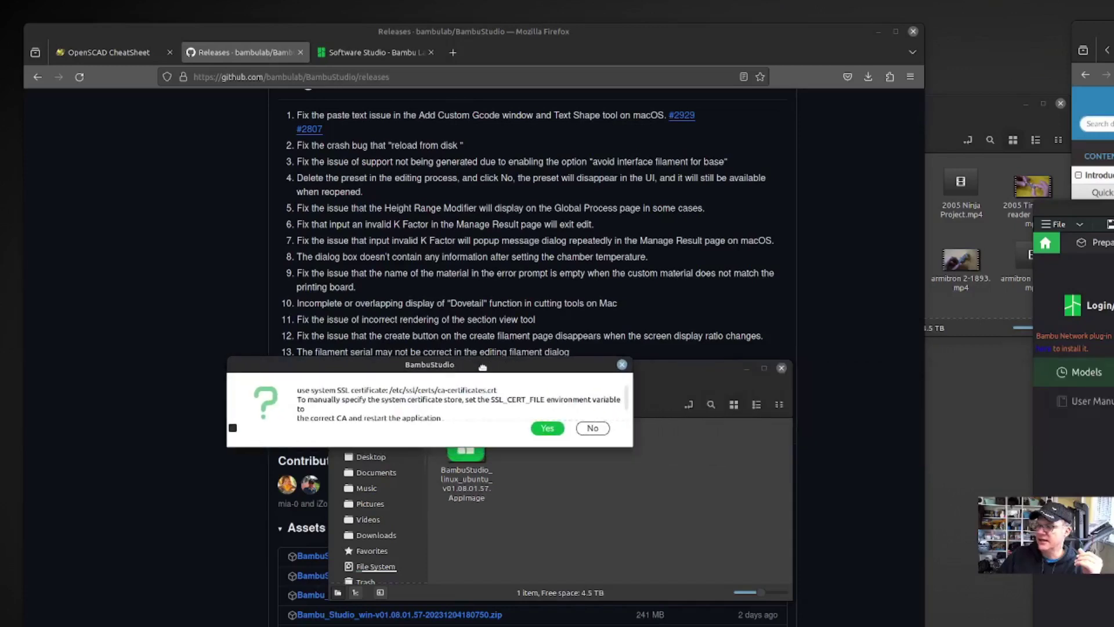
left_click(622, 364)
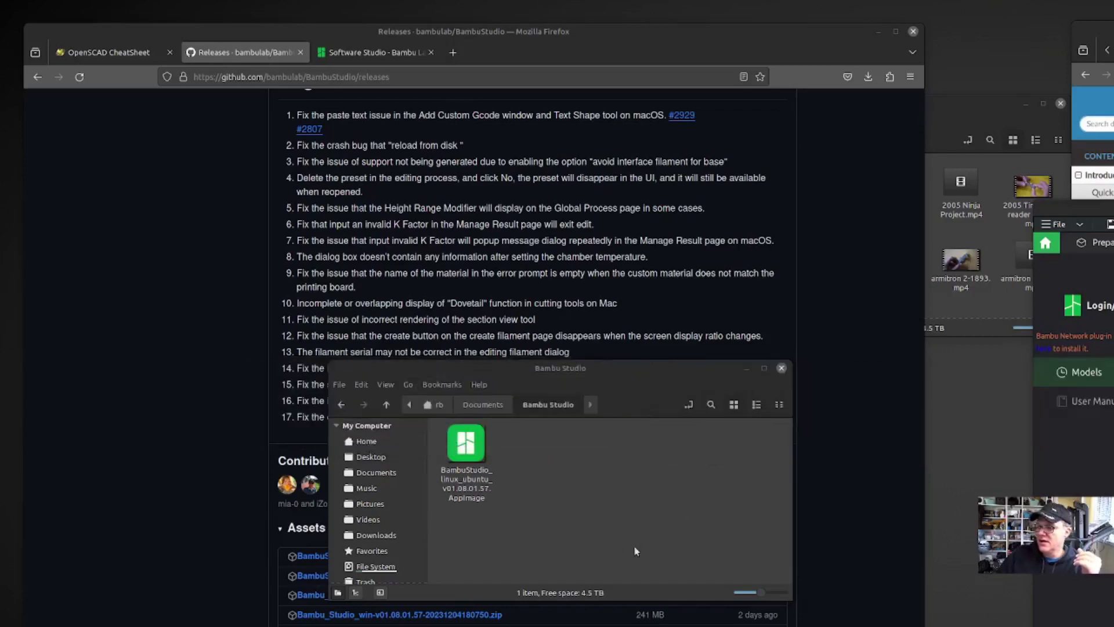